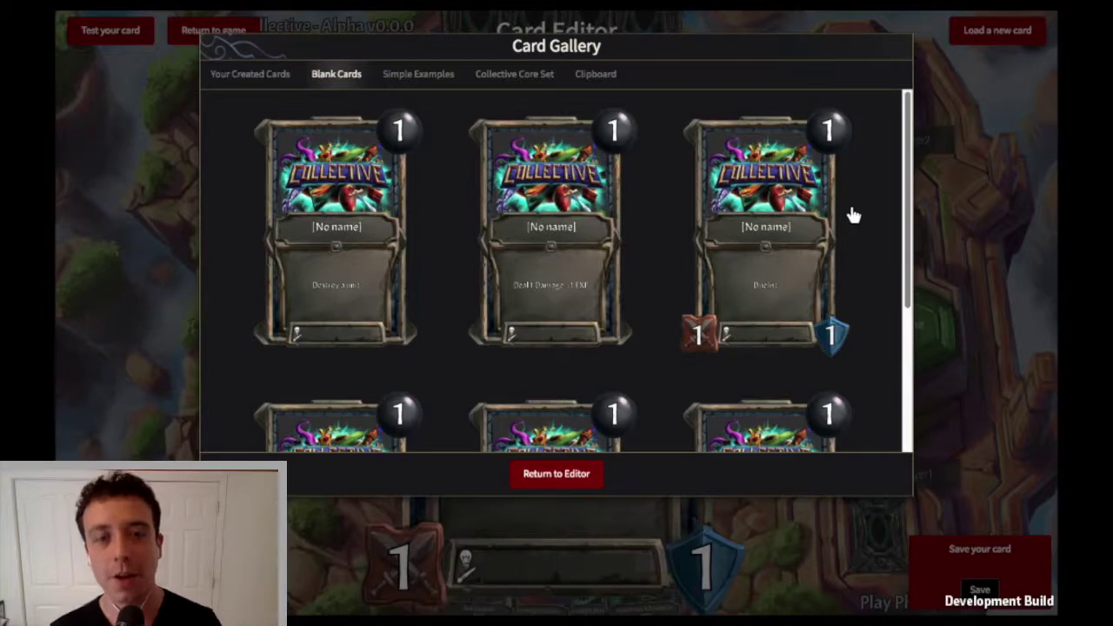
- Load the Deal 1 Damage blank card and give it a white striped Game-icons.net portrait
click(549, 306)
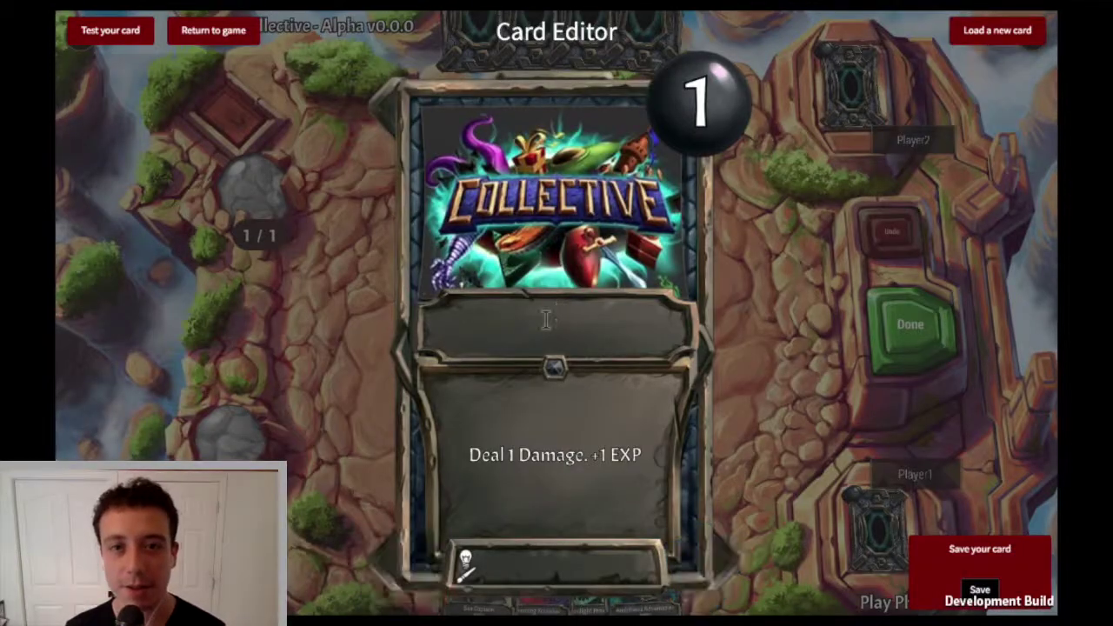
click(867, 575)
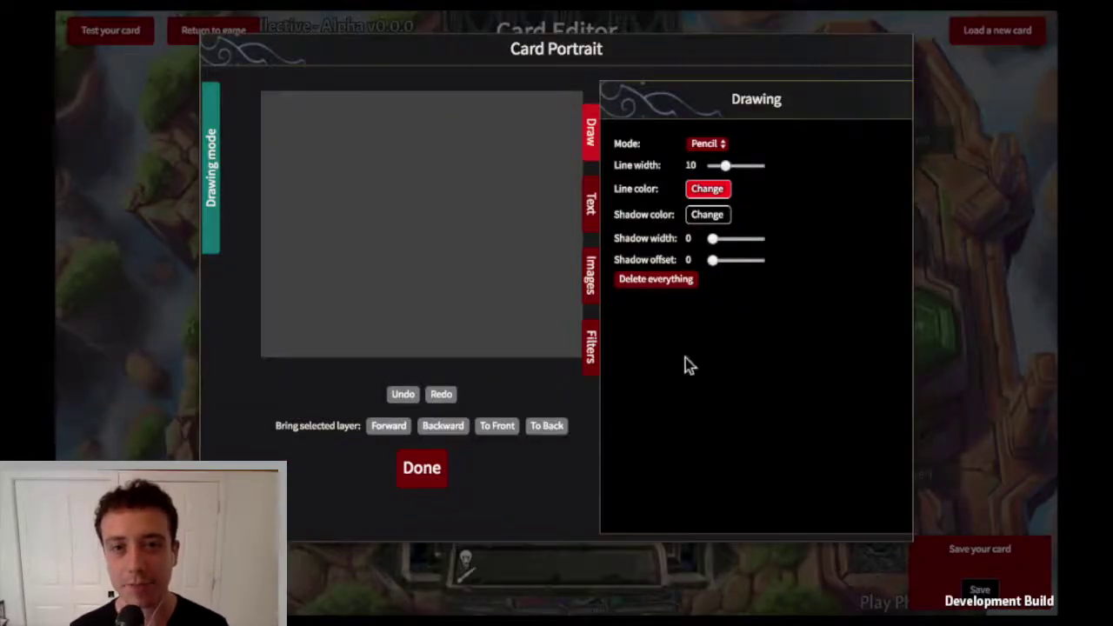
click(590, 297)
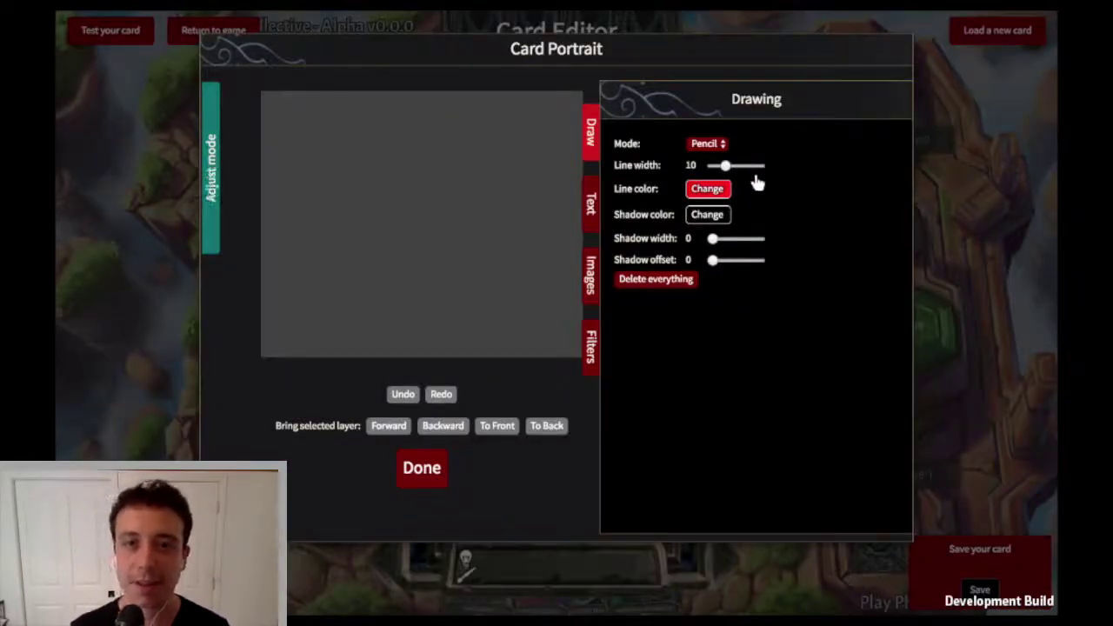
click(793, 133)
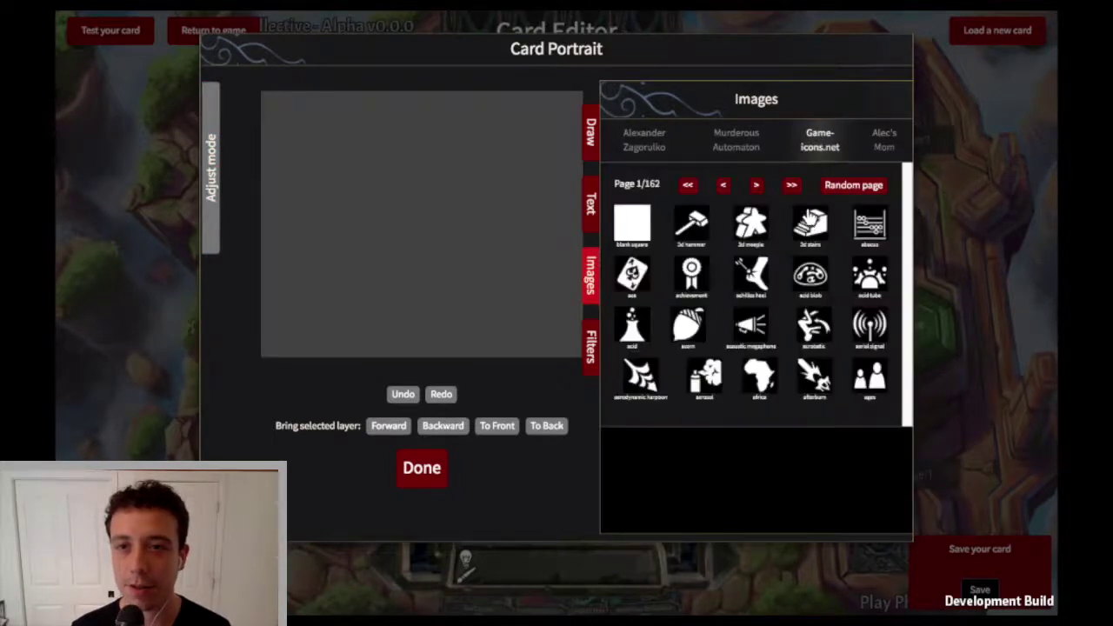
key(Escape)
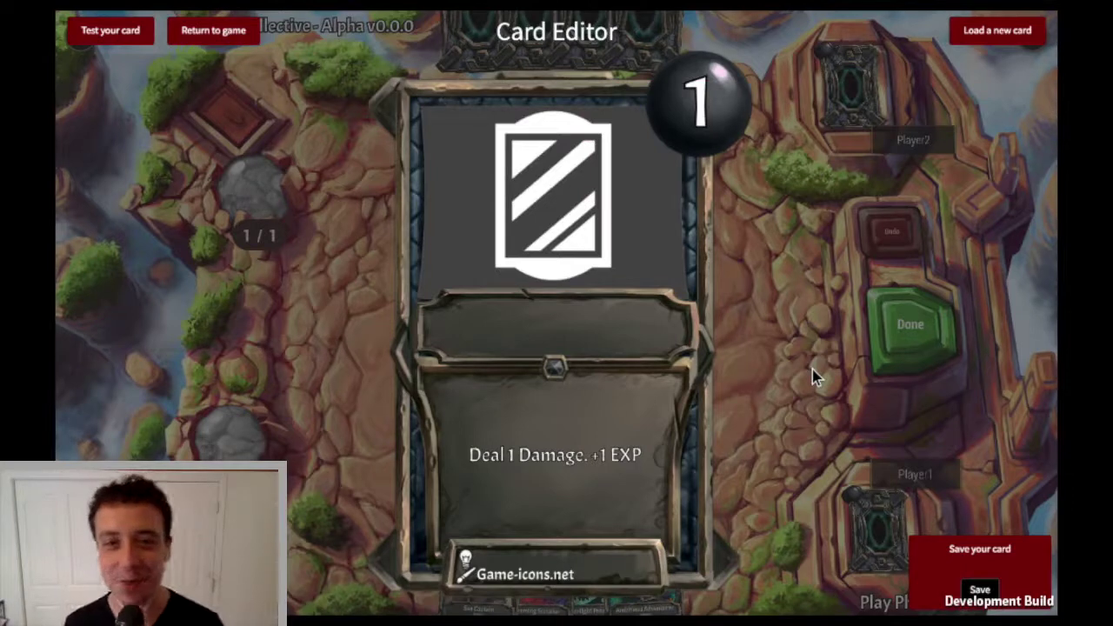
- Name the card Mirror, turn off Has A Target, and delete the damage and XP steps
click(543, 318)
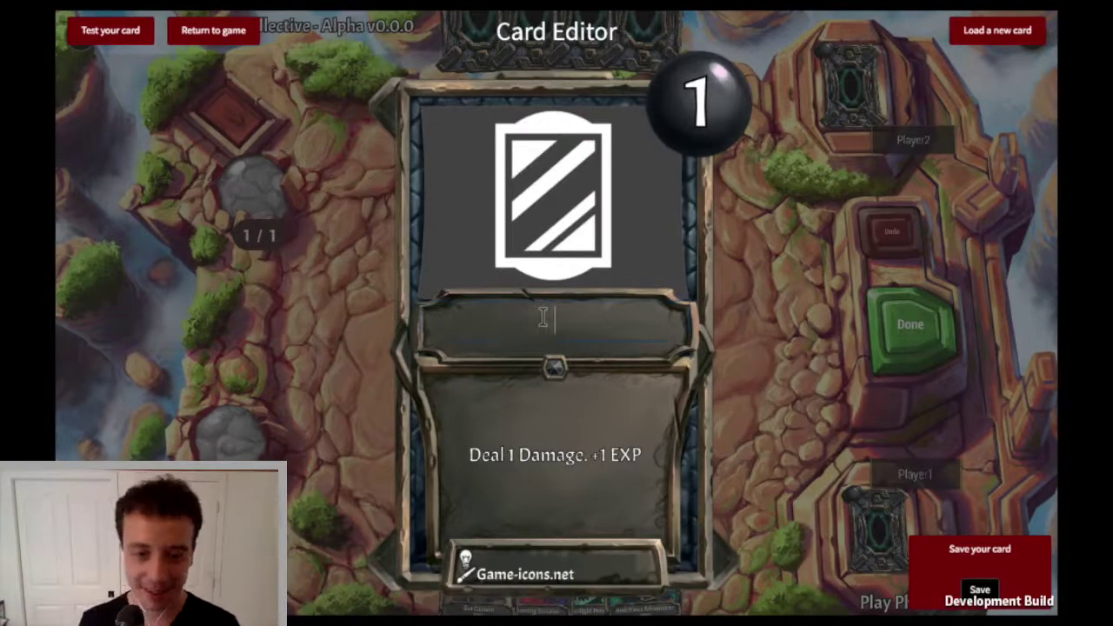
text(Mir)
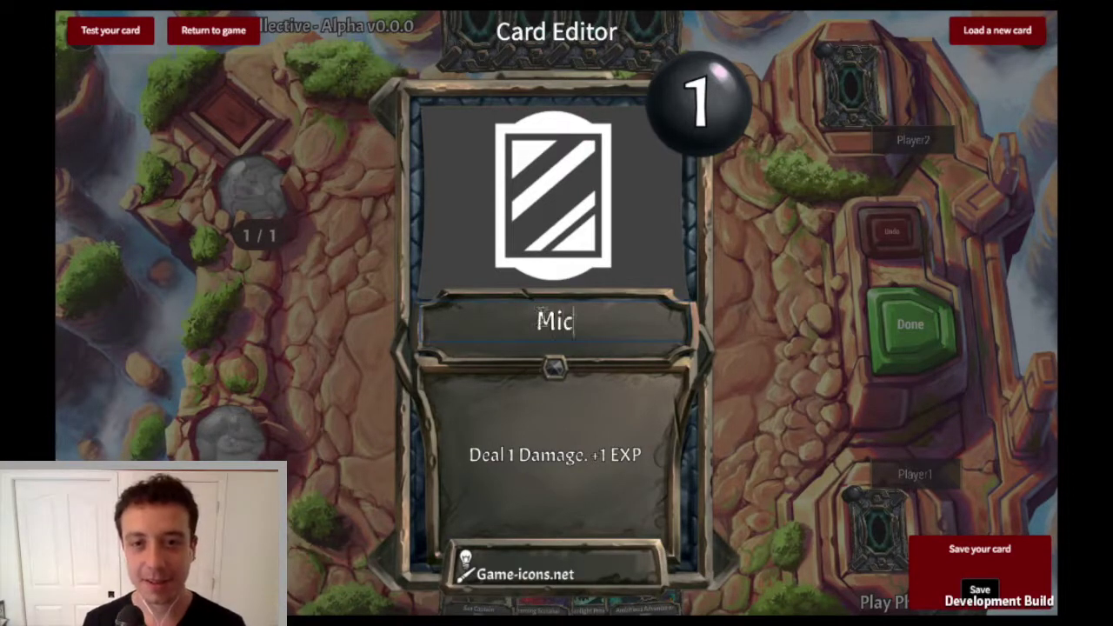
text(ror)
click(603, 497)
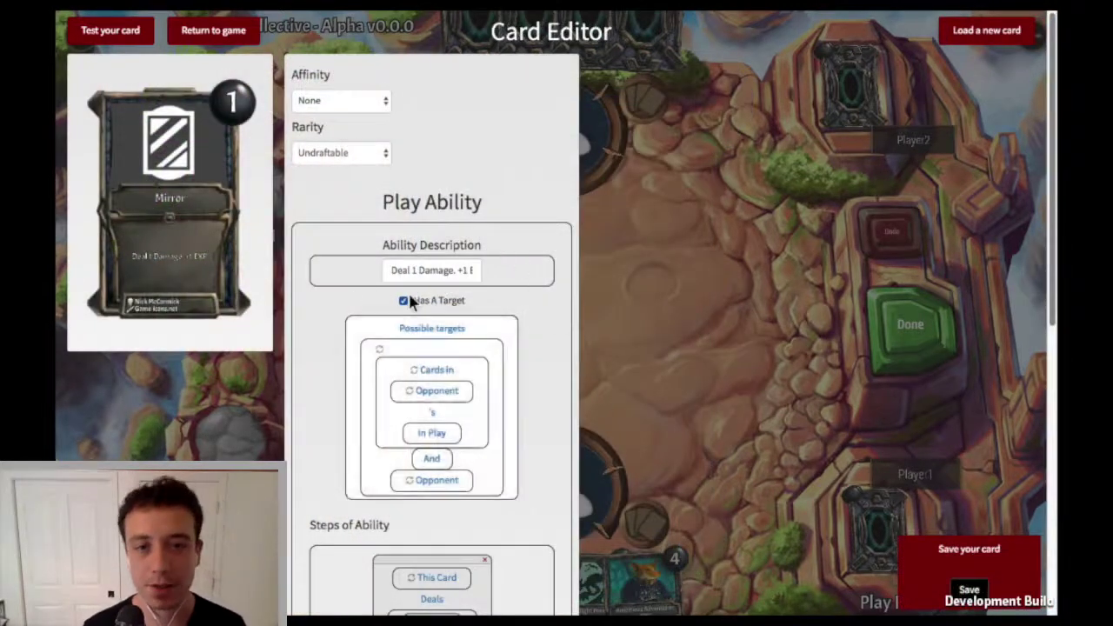
click(404, 301)
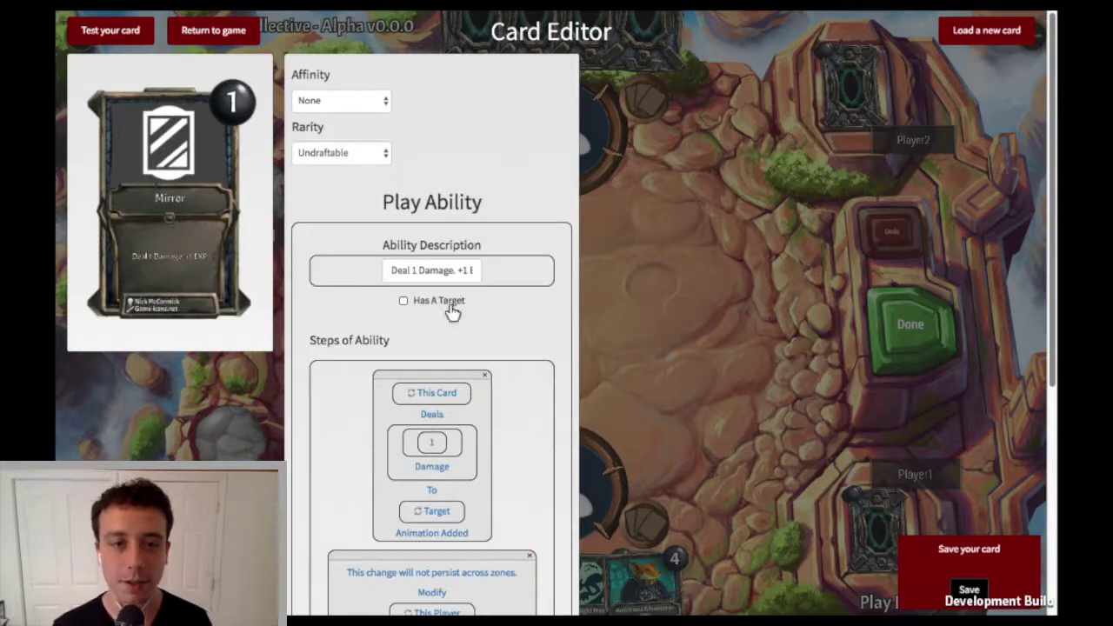
click(486, 377)
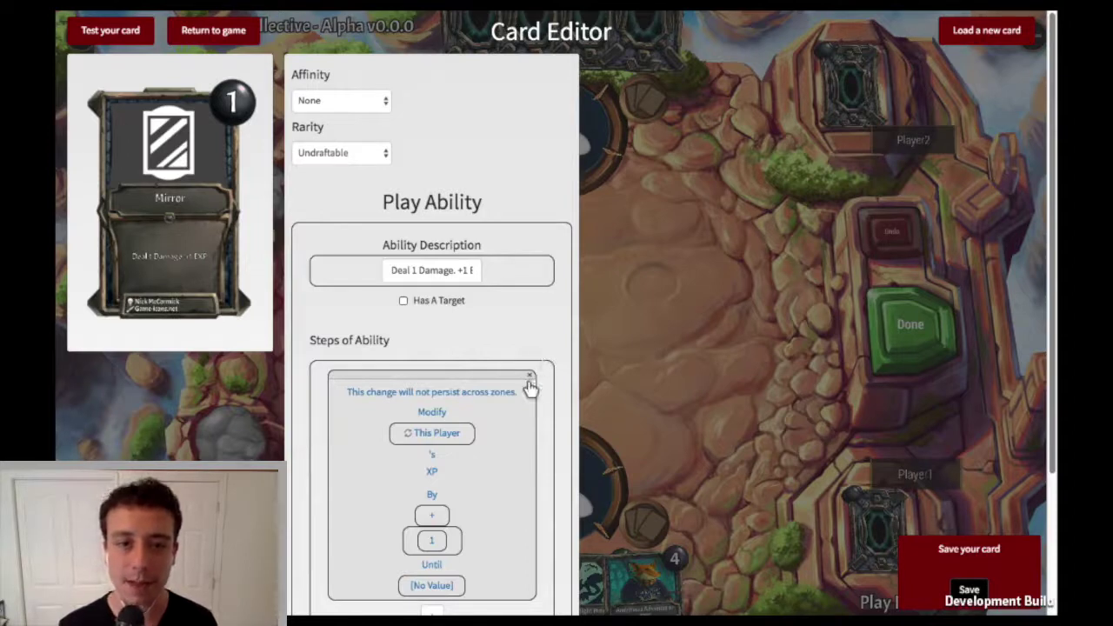
click(528, 376)
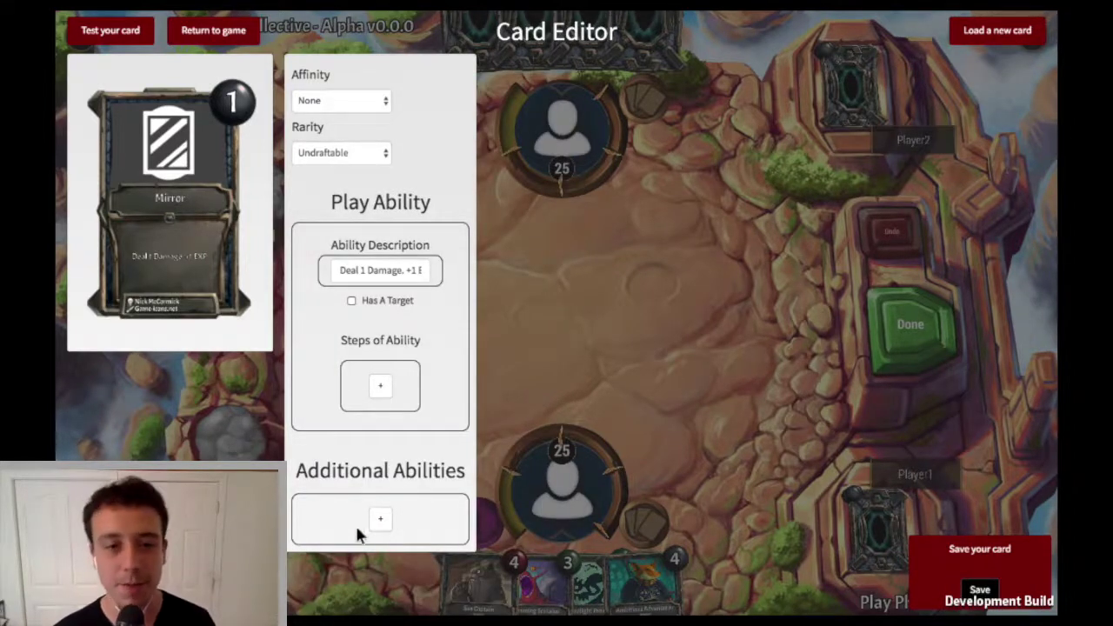
- Add an additional Triggered Ability working in All Zones and start changing its trigger object
click(380, 519)
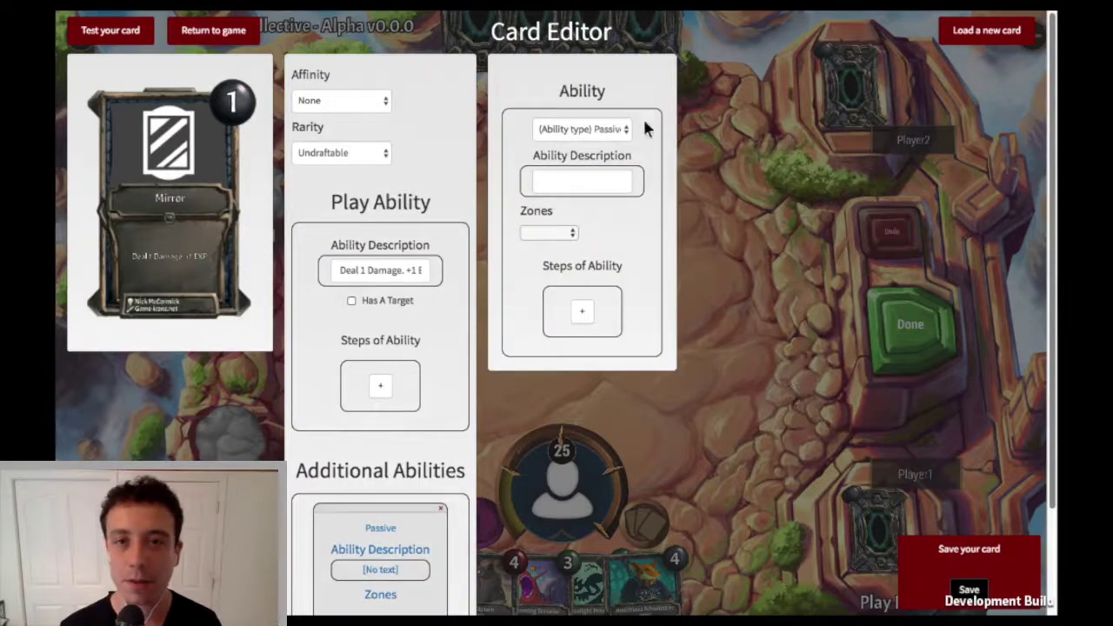
click(618, 129)
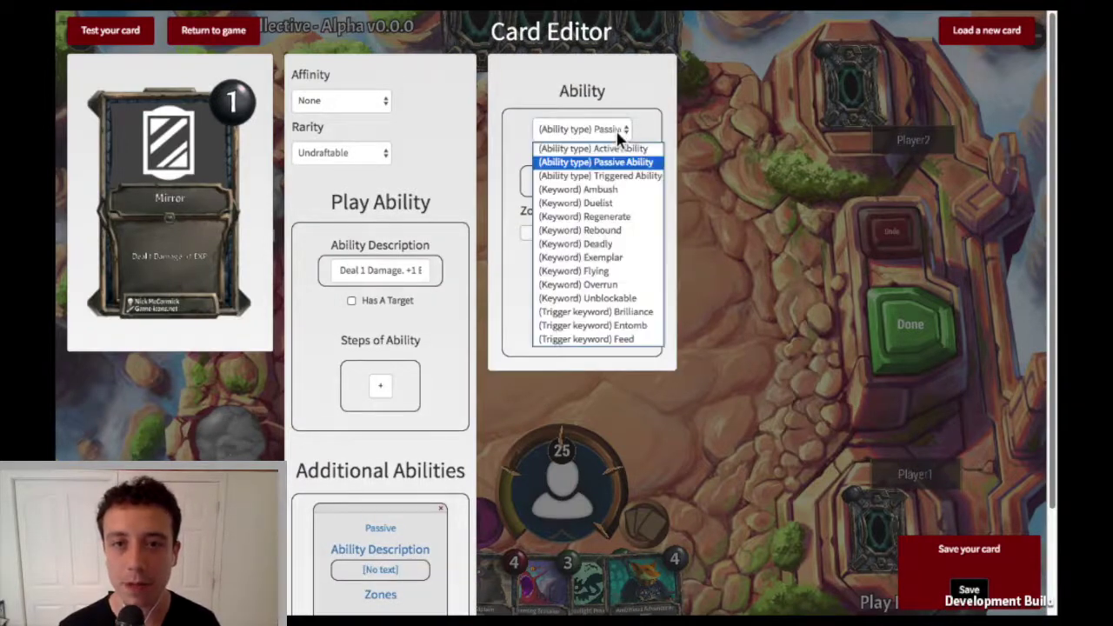
click(600, 176)
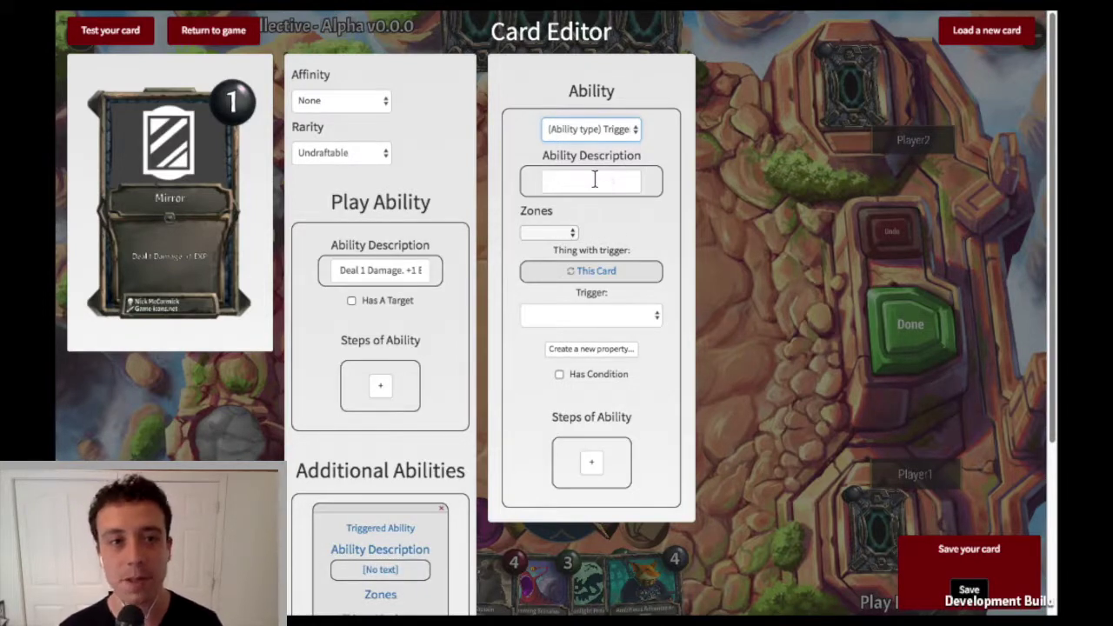
click(569, 233)
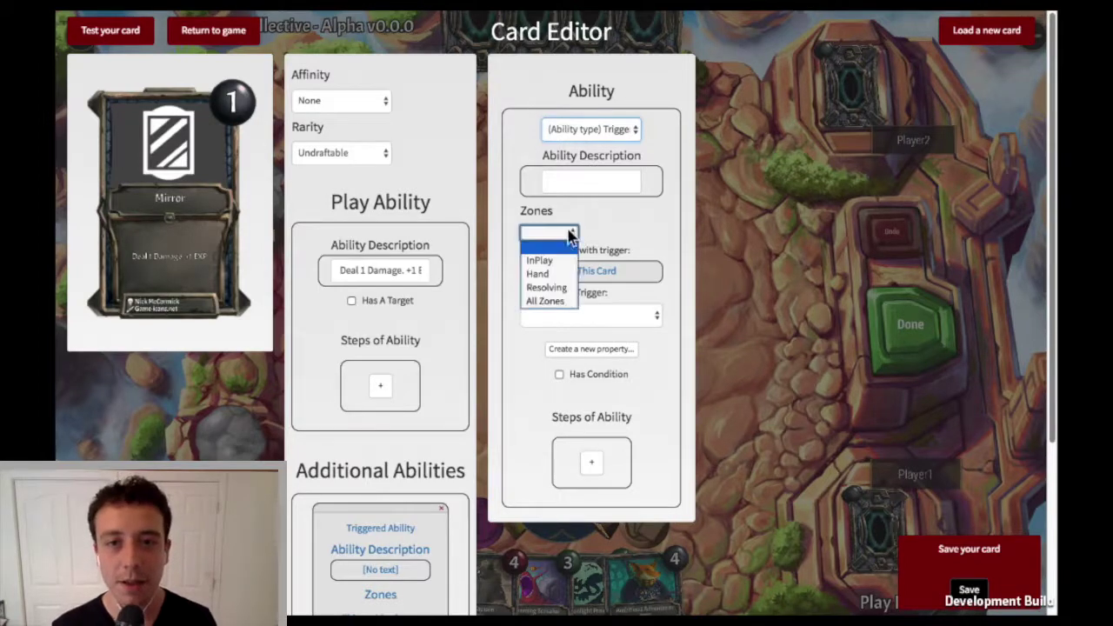
click(548, 301)
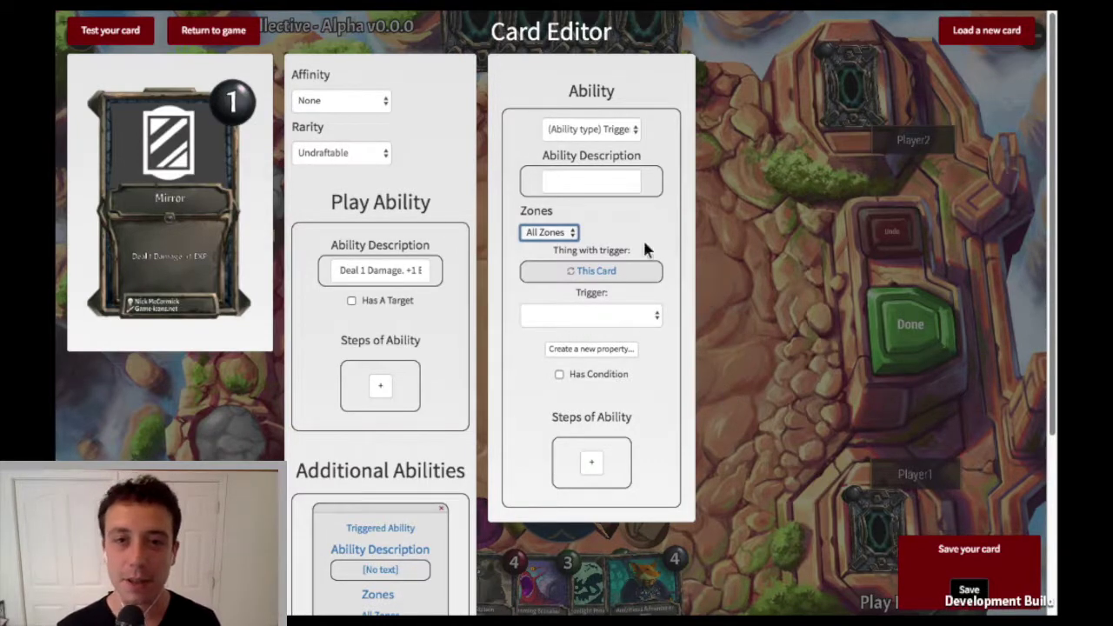
click(622, 272)
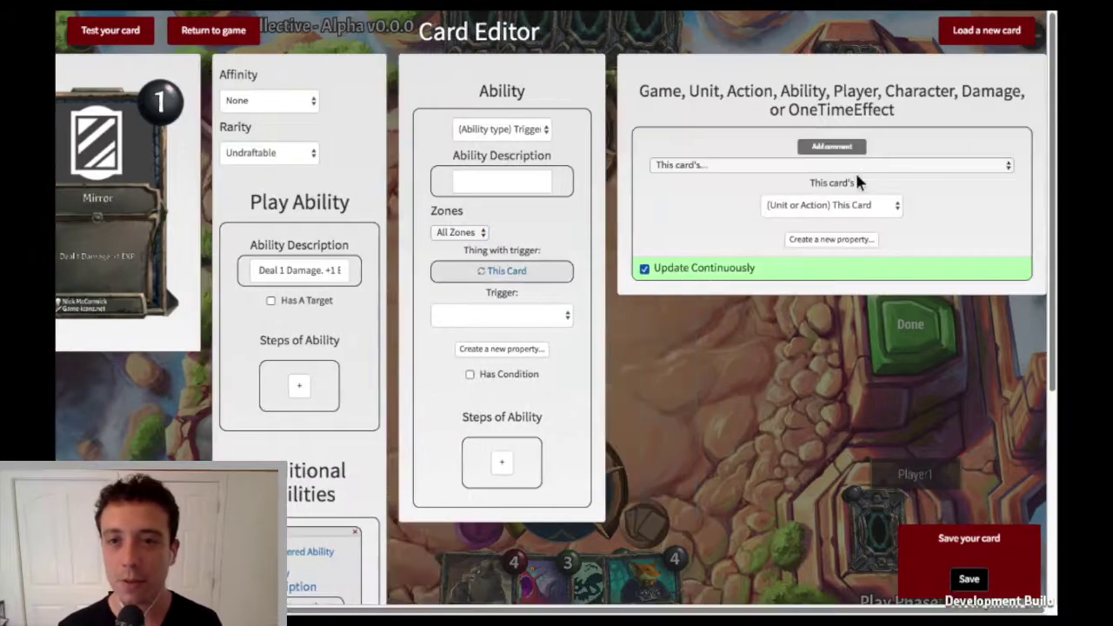
- Make the trigger fire on This Game's Unit Attacks Trigger and add one empty step
click(854, 204)
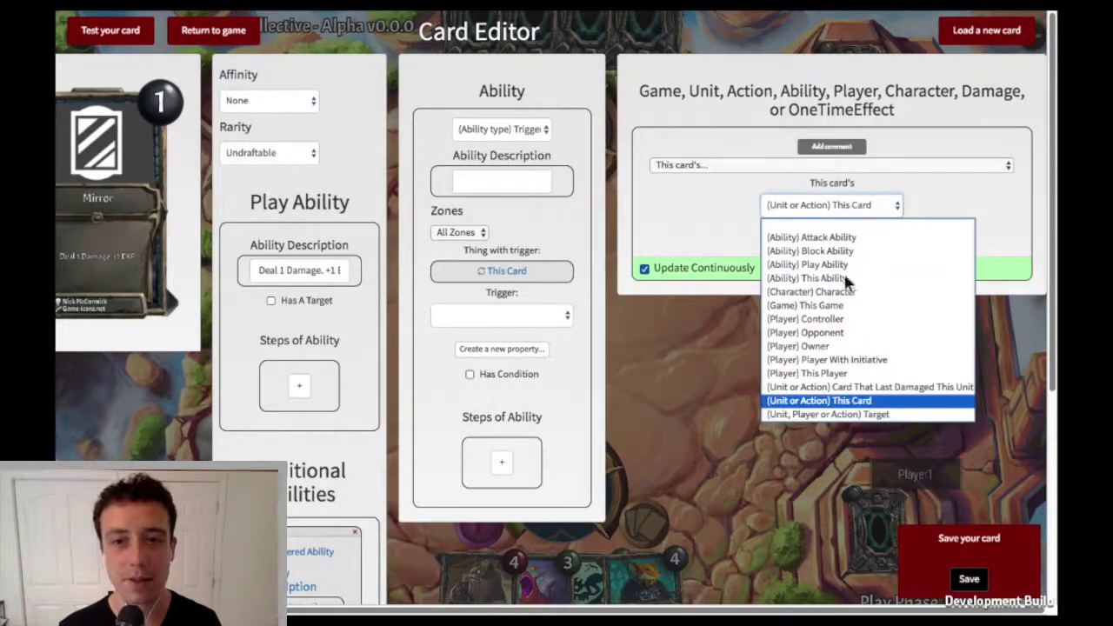
click(846, 306)
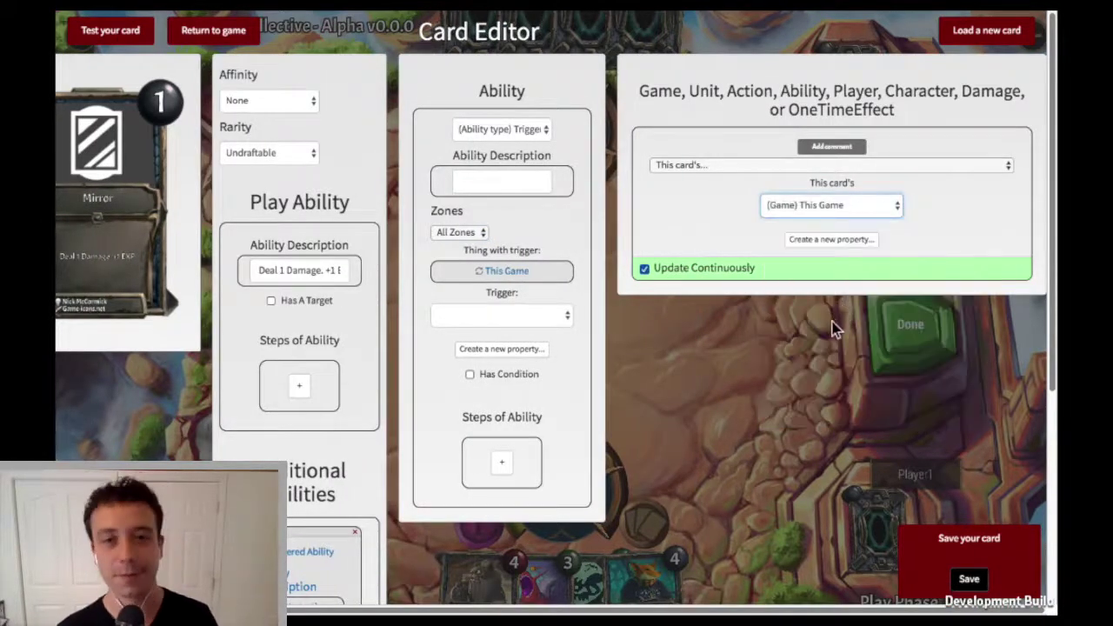
click(561, 316)
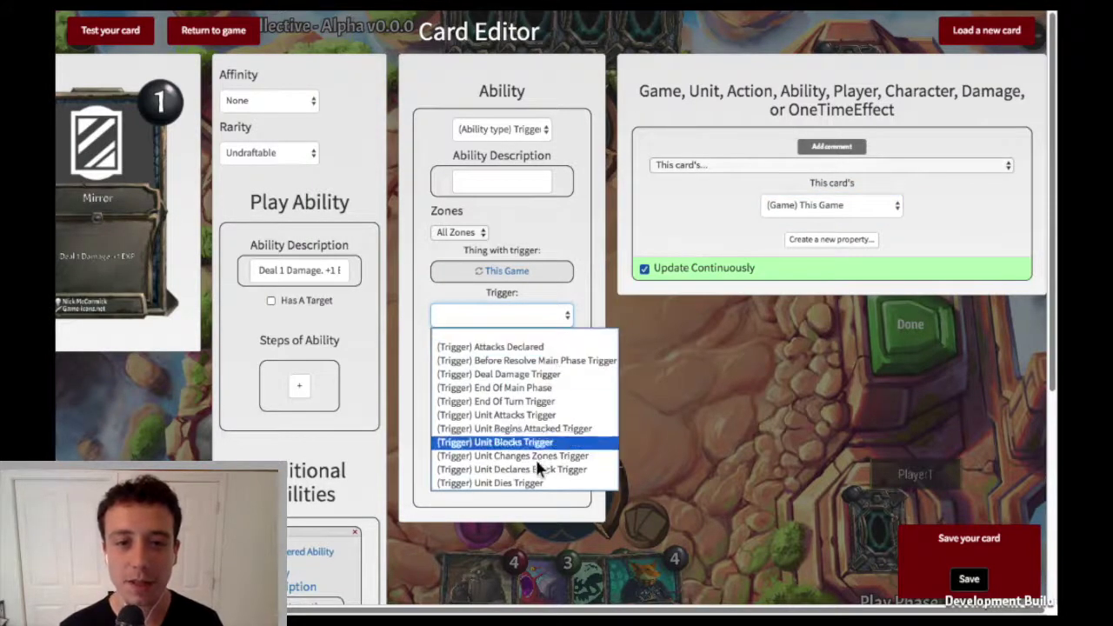
click(556, 416)
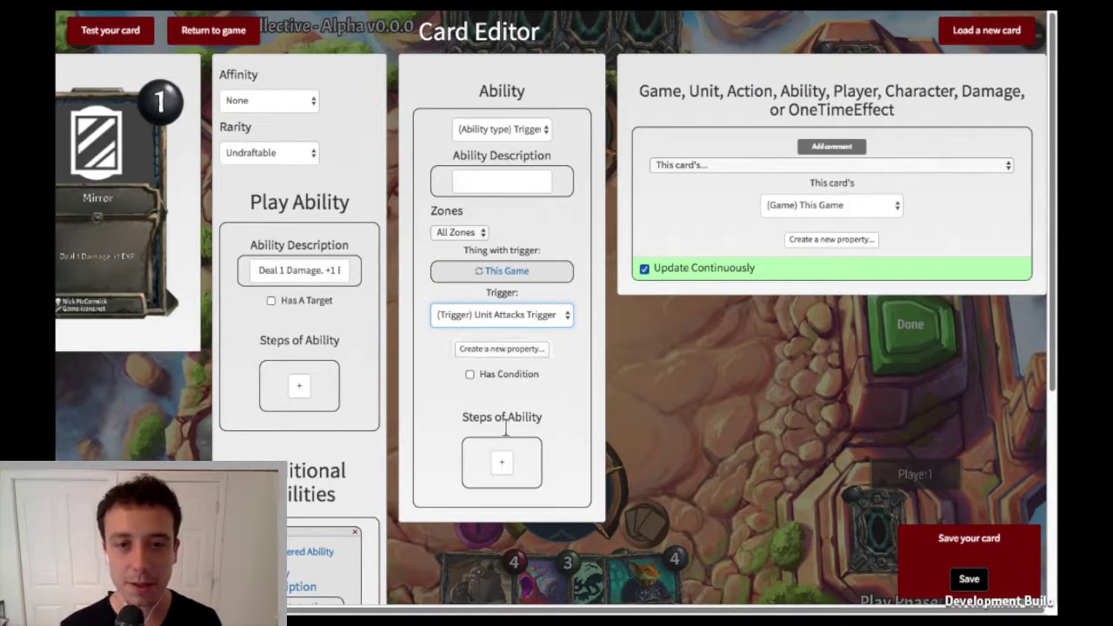
click(502, 462)
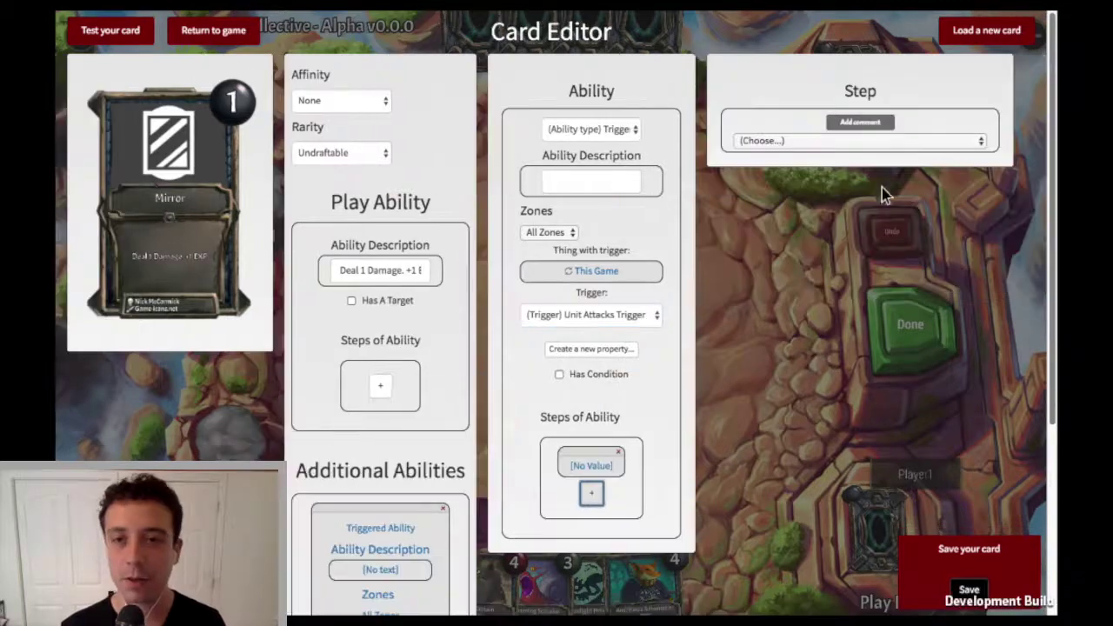
- Make the step 'Define something's property permanently', defaulting to This Card's ATK as 3
click(901, 139)
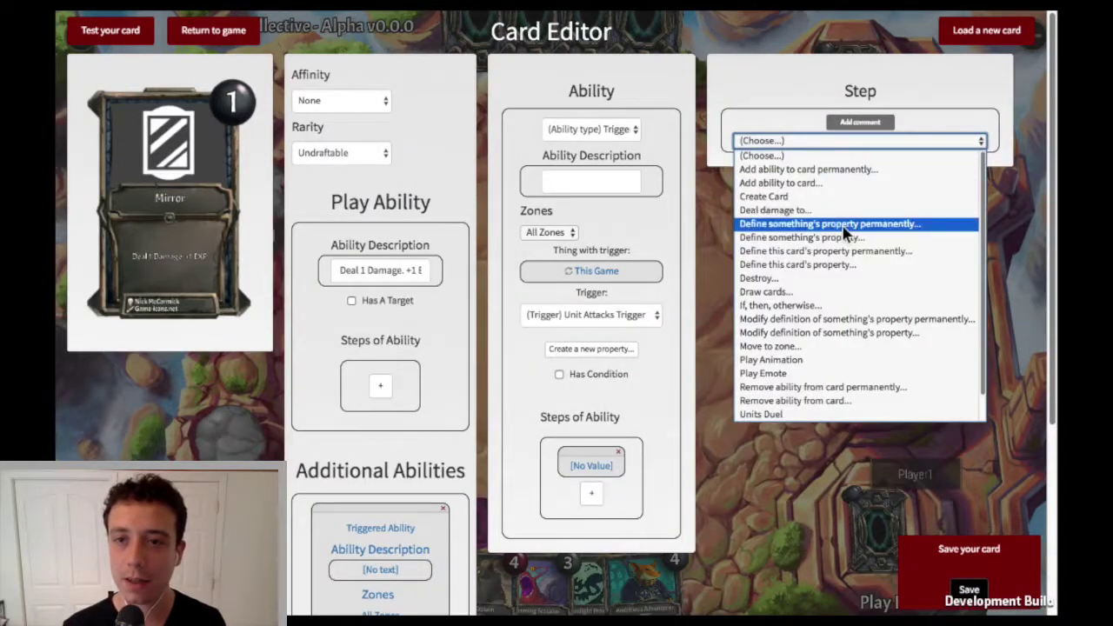
click(849, 224)
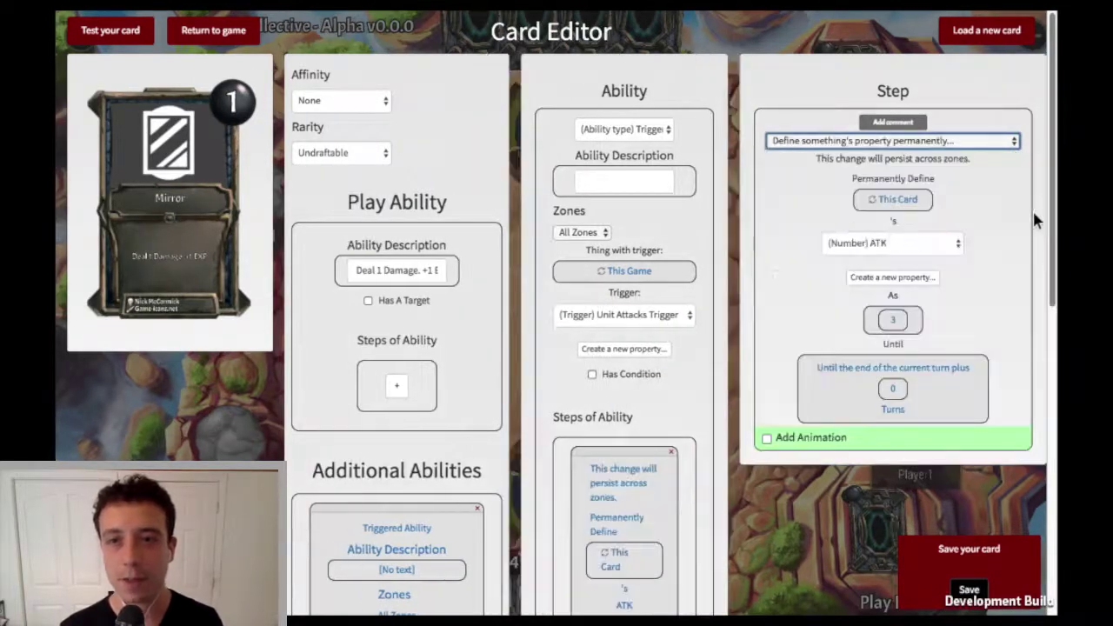
triple_click(826, 153)
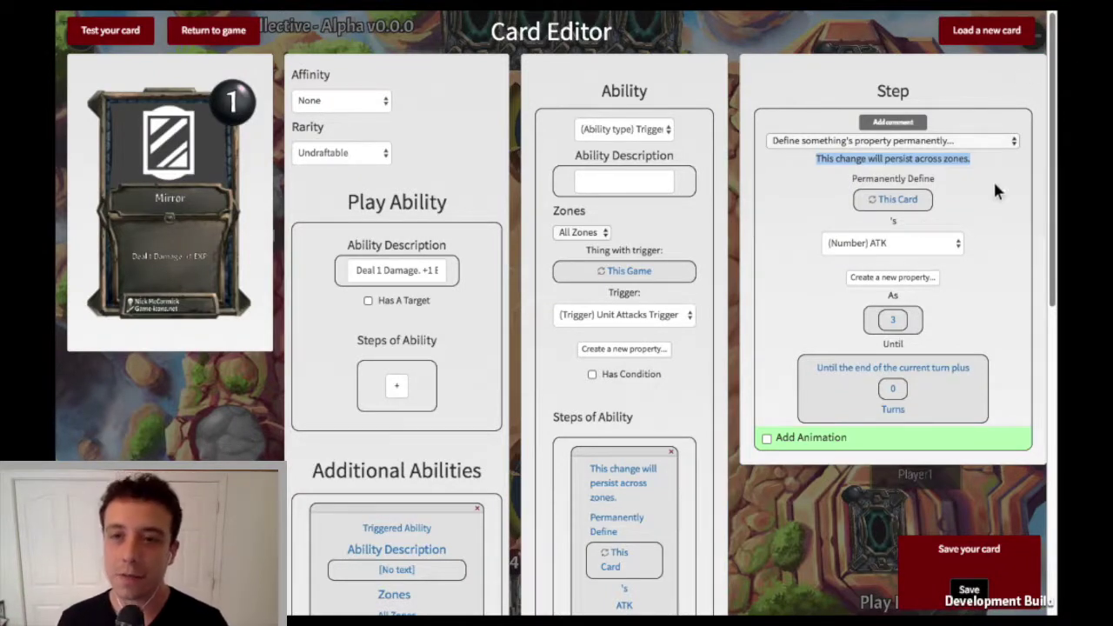
- Create a Unit property 'Last Attacker' of type Card(s) Or Player(s) for the step
click(916, 279)
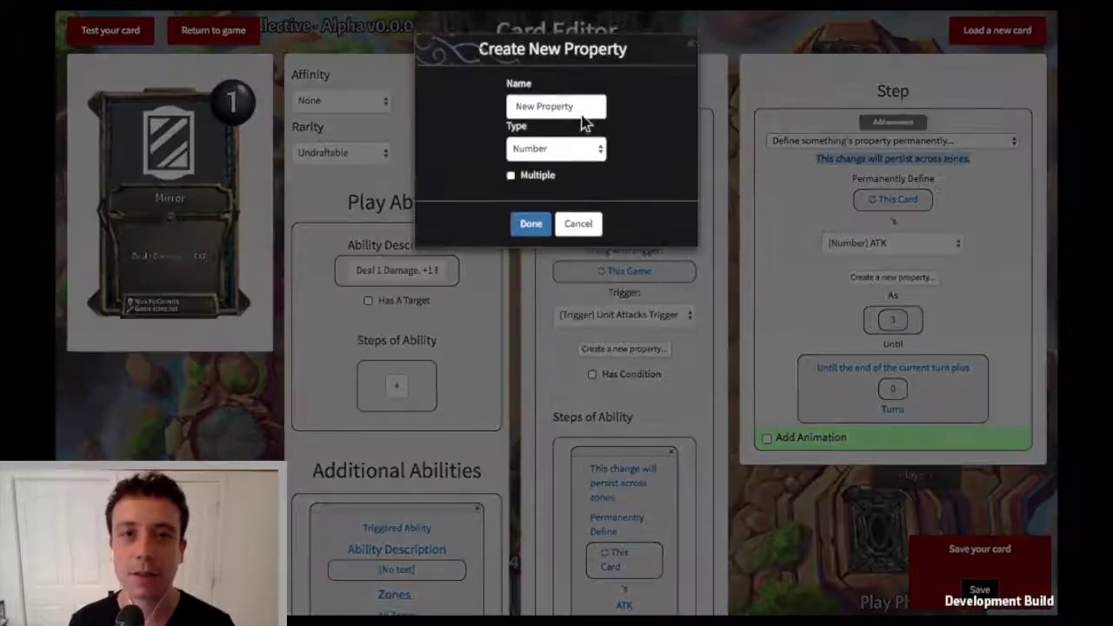
drag(584, 106, 427, 109)
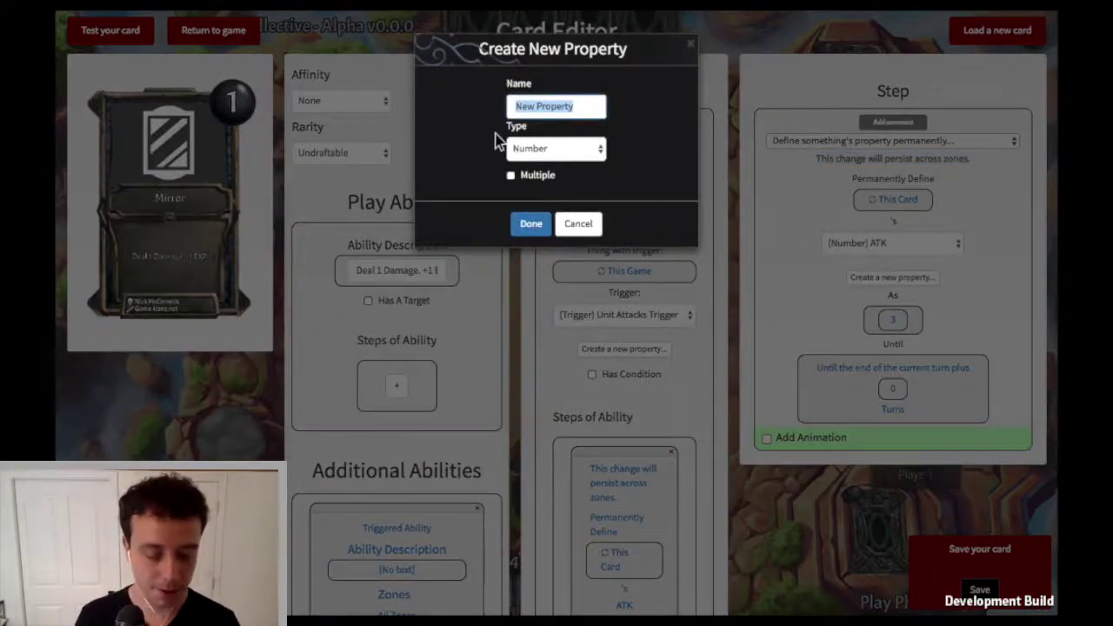
text(Last Attacker)
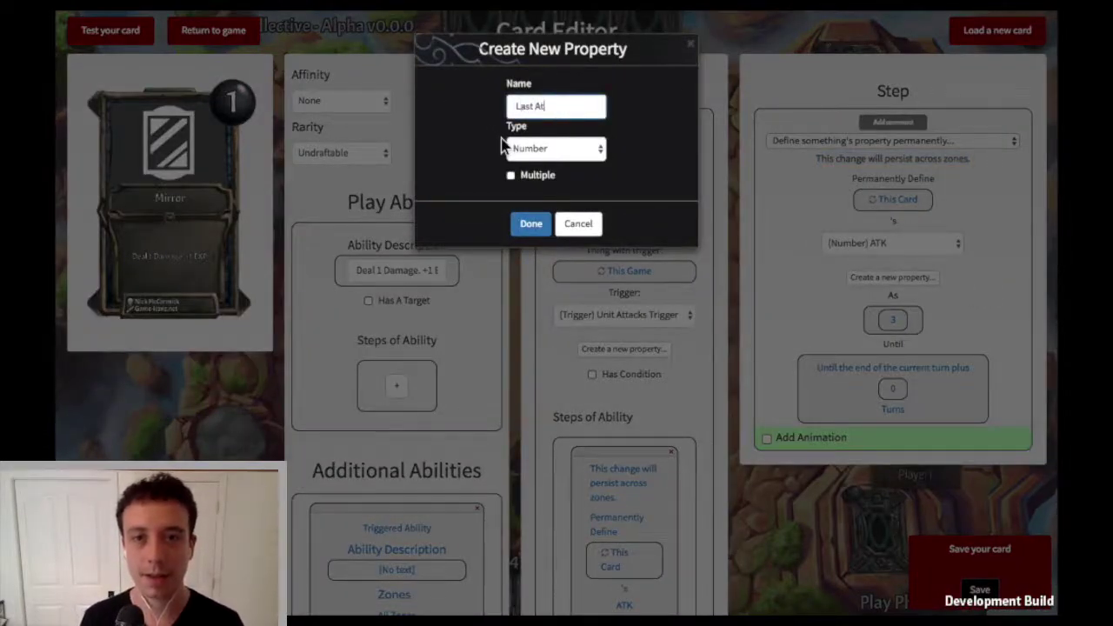
click(597, 149)
click(573, 183)
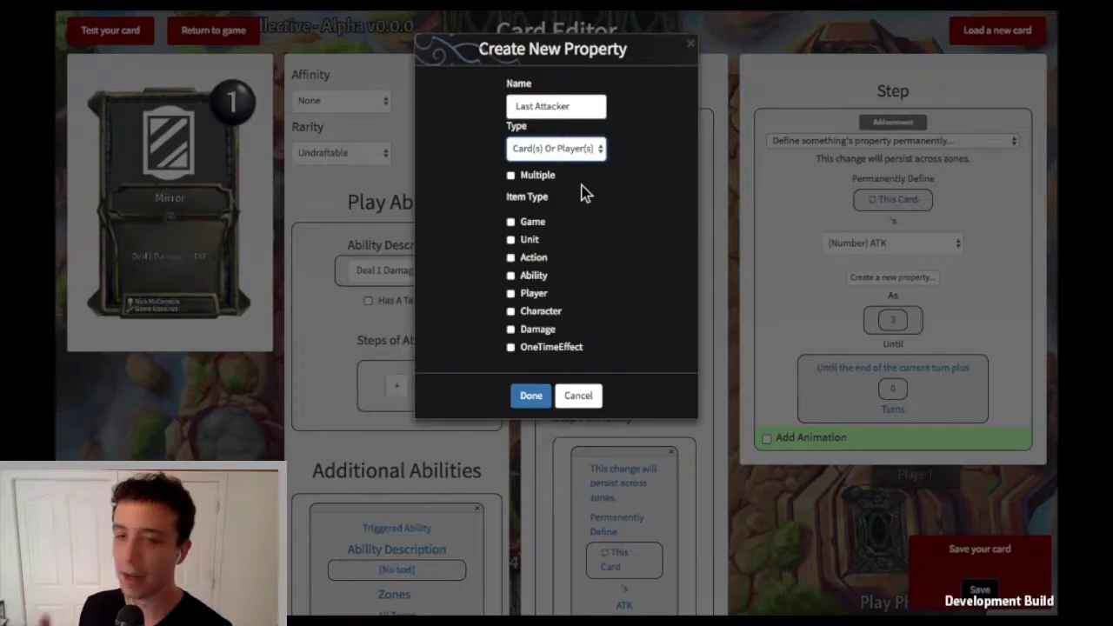
click(528, 241)
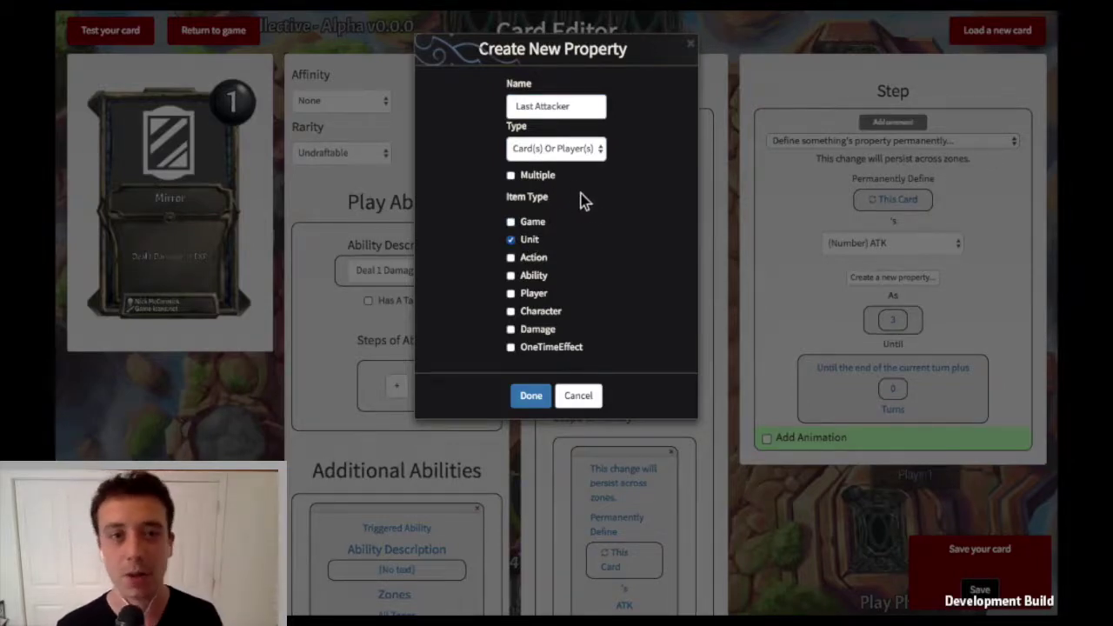
click(534, 402)
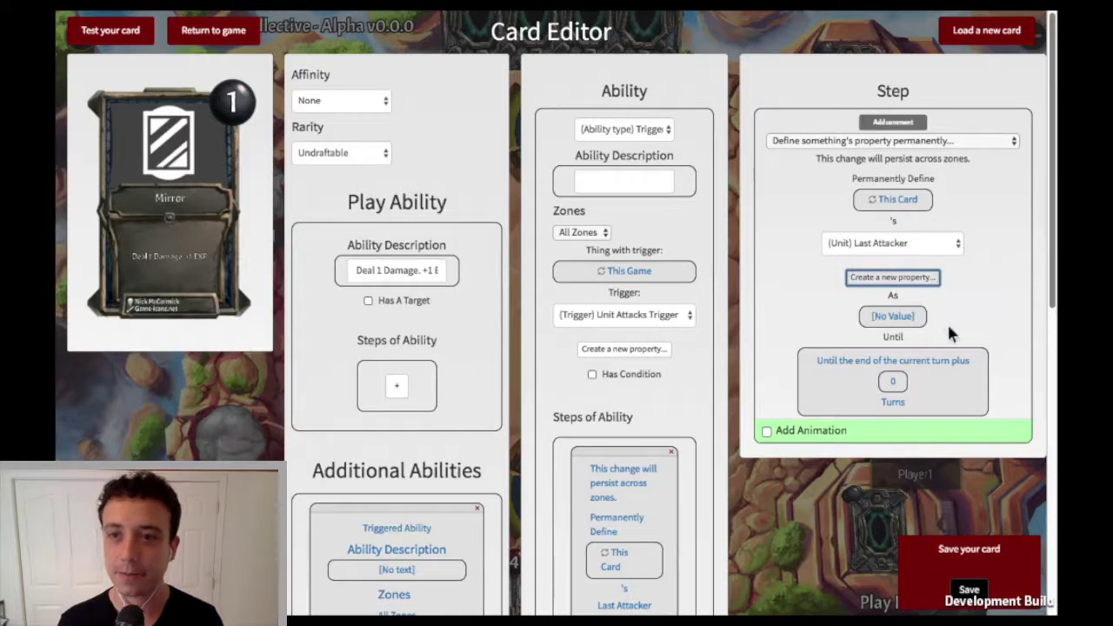
- Set the Last Attacker value to This card's Triggering Object
click(999, 337)
click(999, 326)
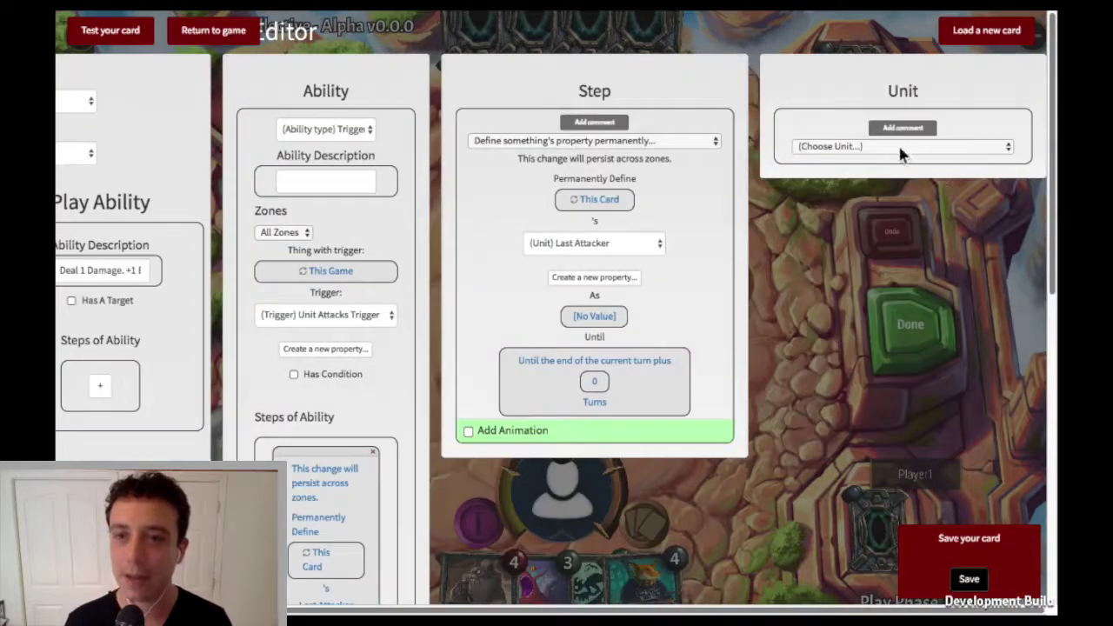
click(900, 148)
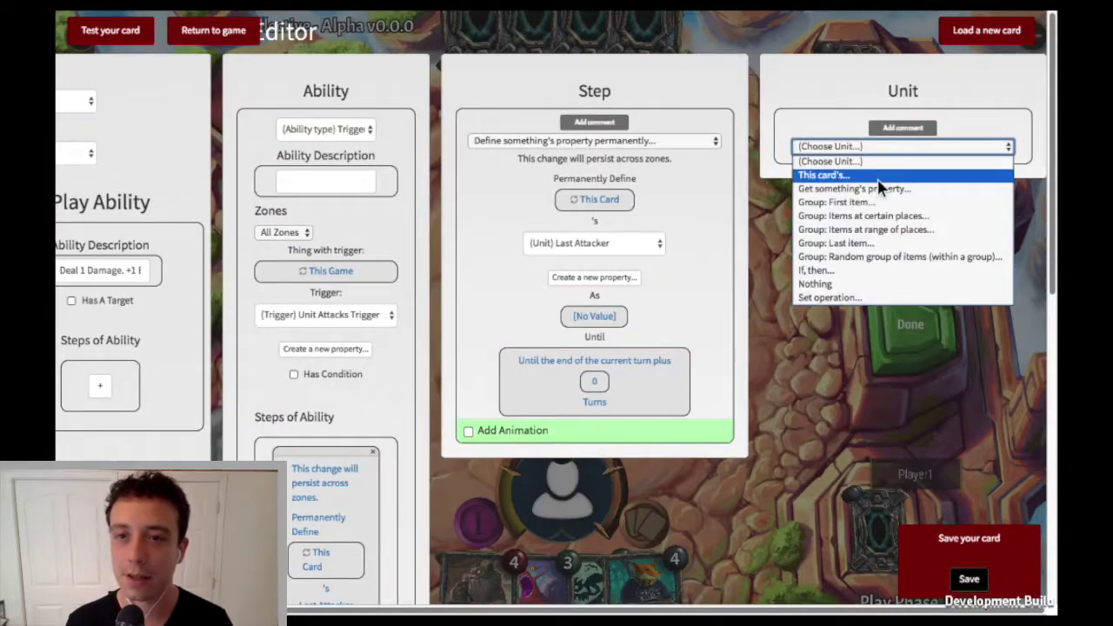
click(877, 174)
click(901, 186)
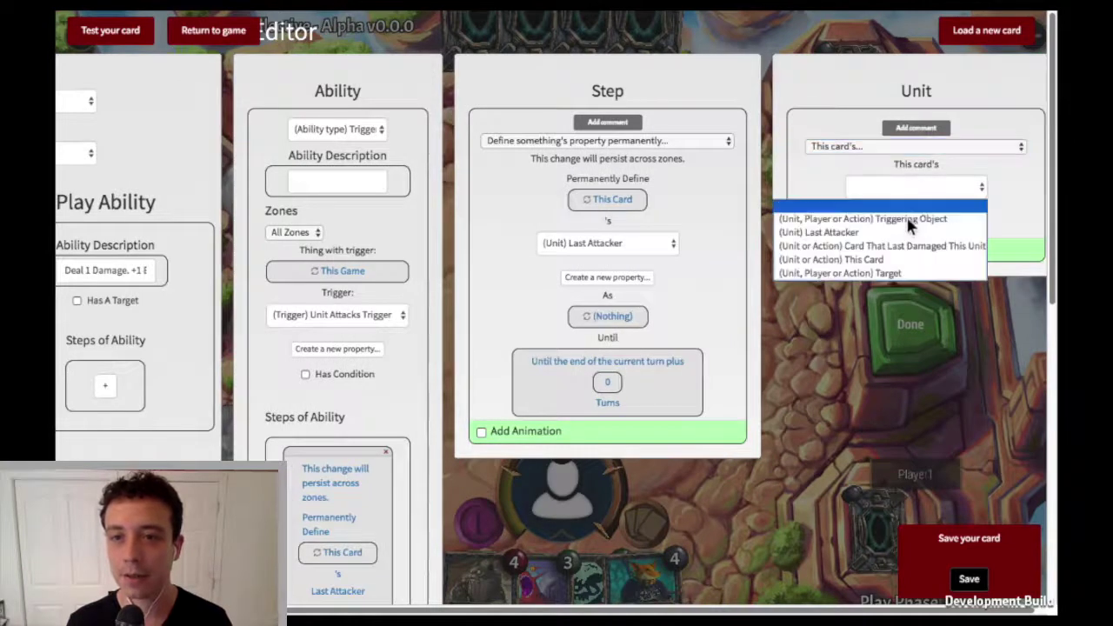
click(907, 222)
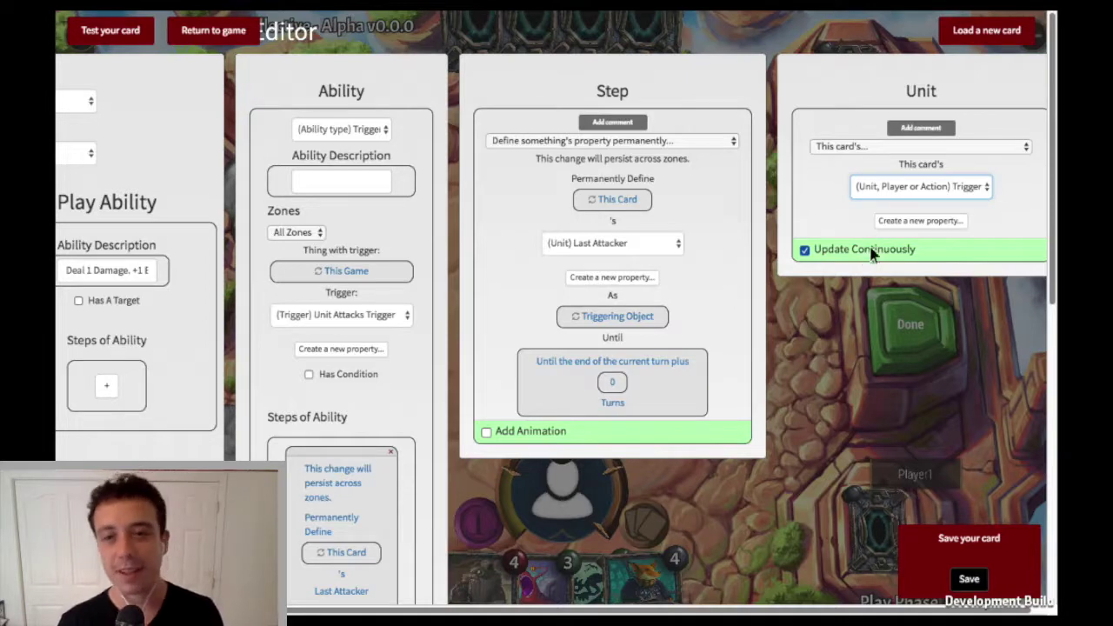
click(678, 398)
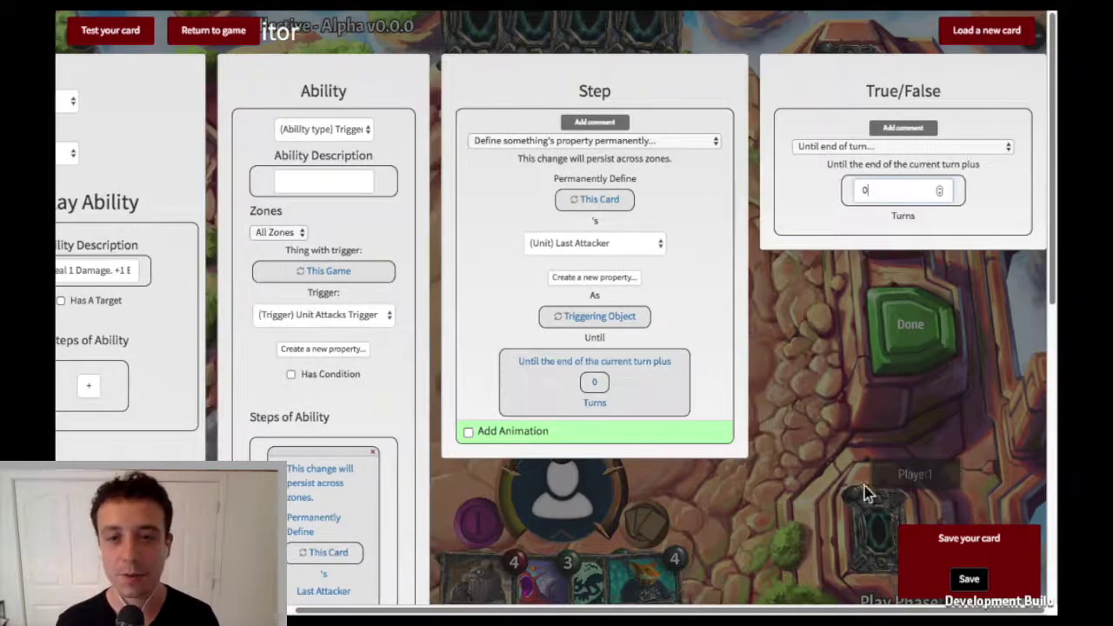
- Change the step's Until condition to Nothing so Last Attacker never expires
click(985, 141)
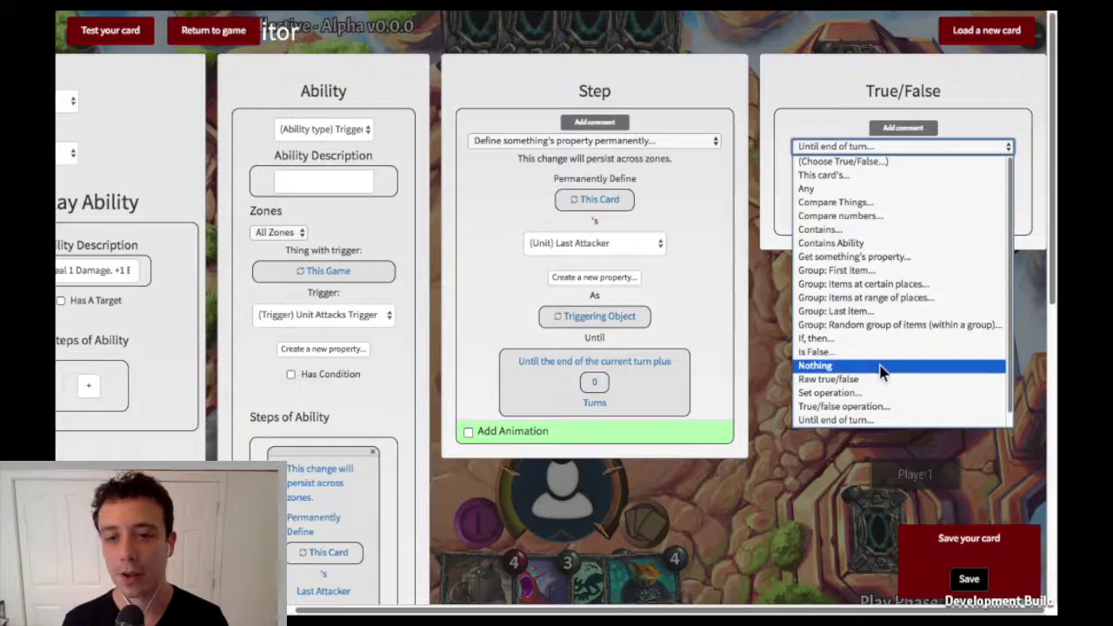
key(Return)
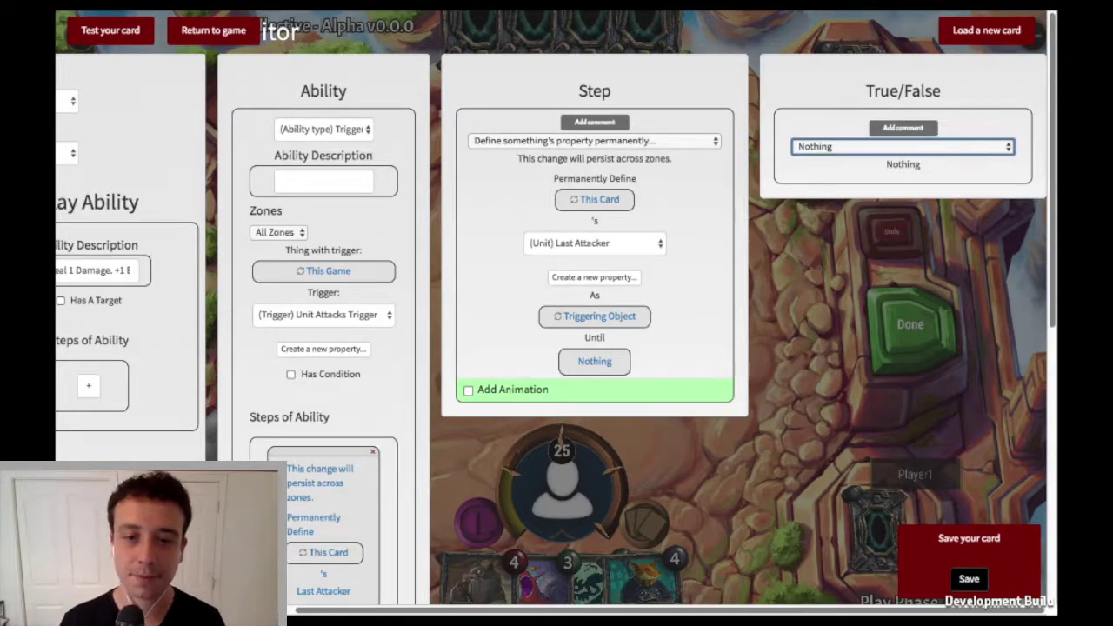
scroll(514, 603, left, 3)
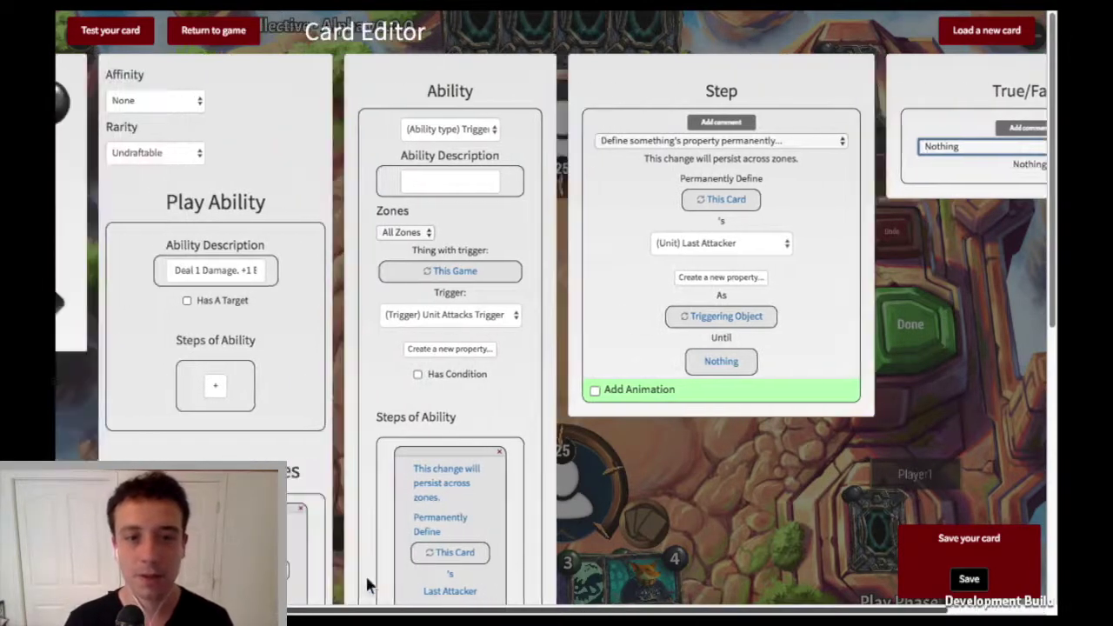
- Add a new empty step under the Play Ability's Steps of Ability
scroll(367, 586, left, 4)
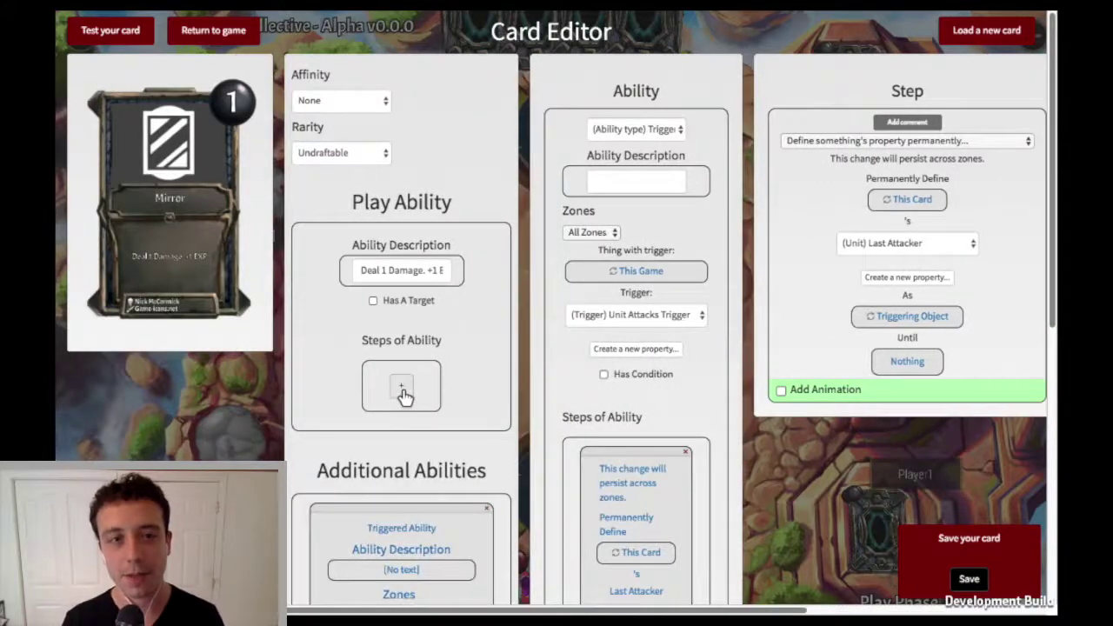
click(401, 389)
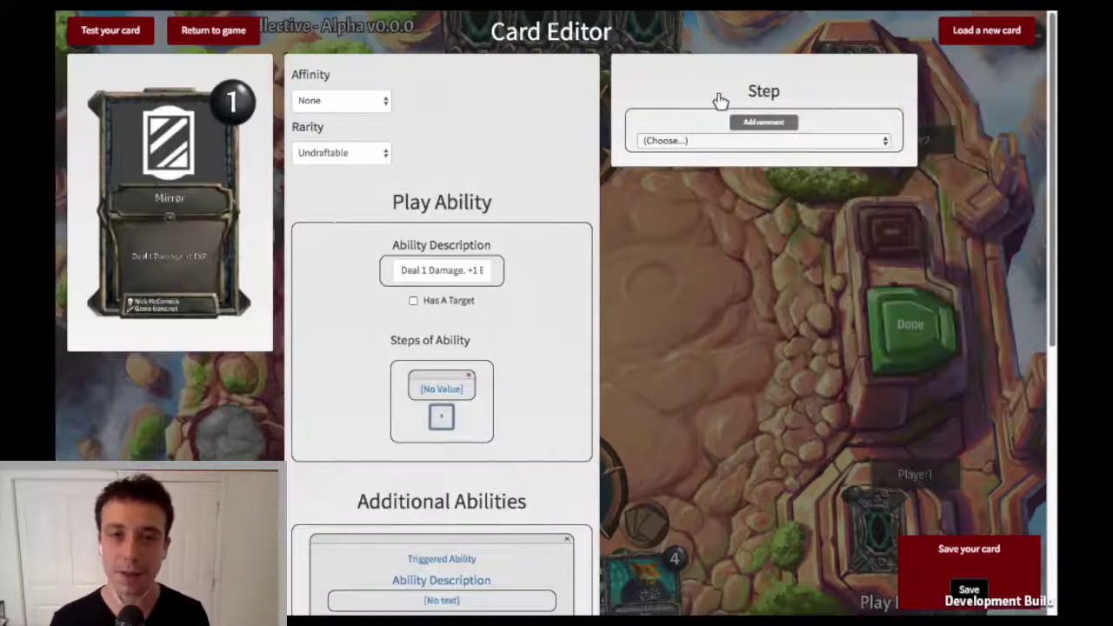
click(691, 141)
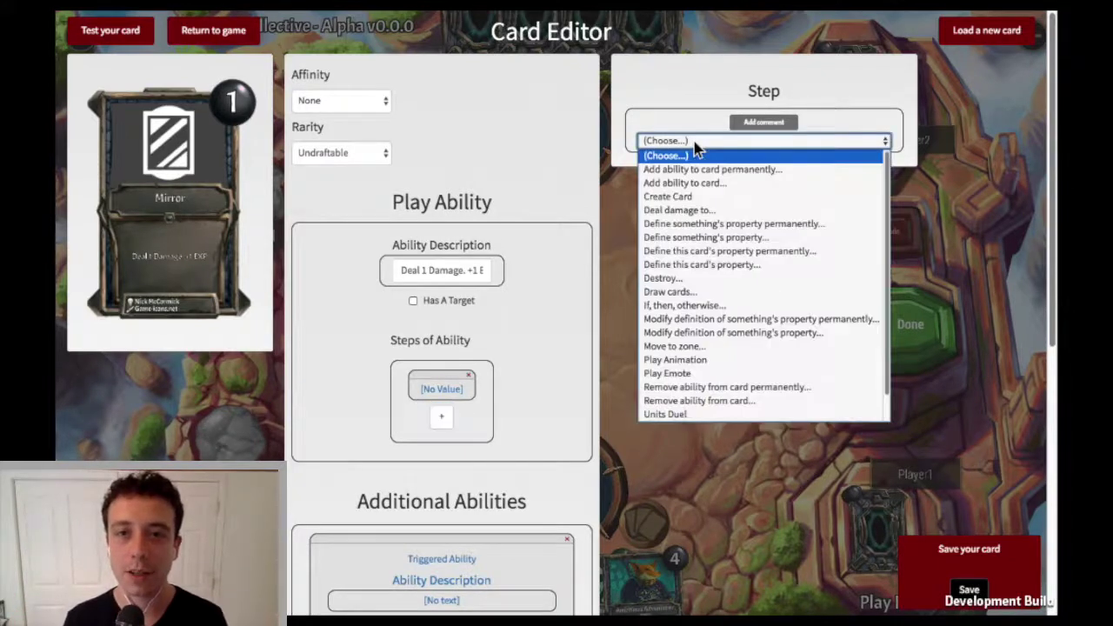
- Make the play step Create Card, with its Blueprint from 'Get something's property'
click(718, 198)
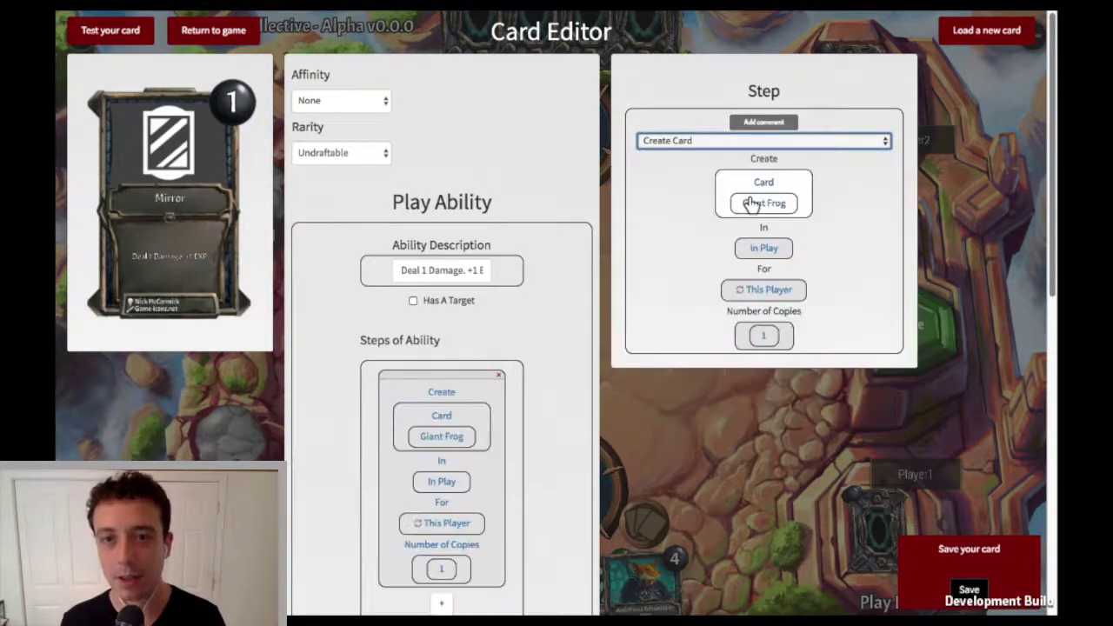
click(753, 203)
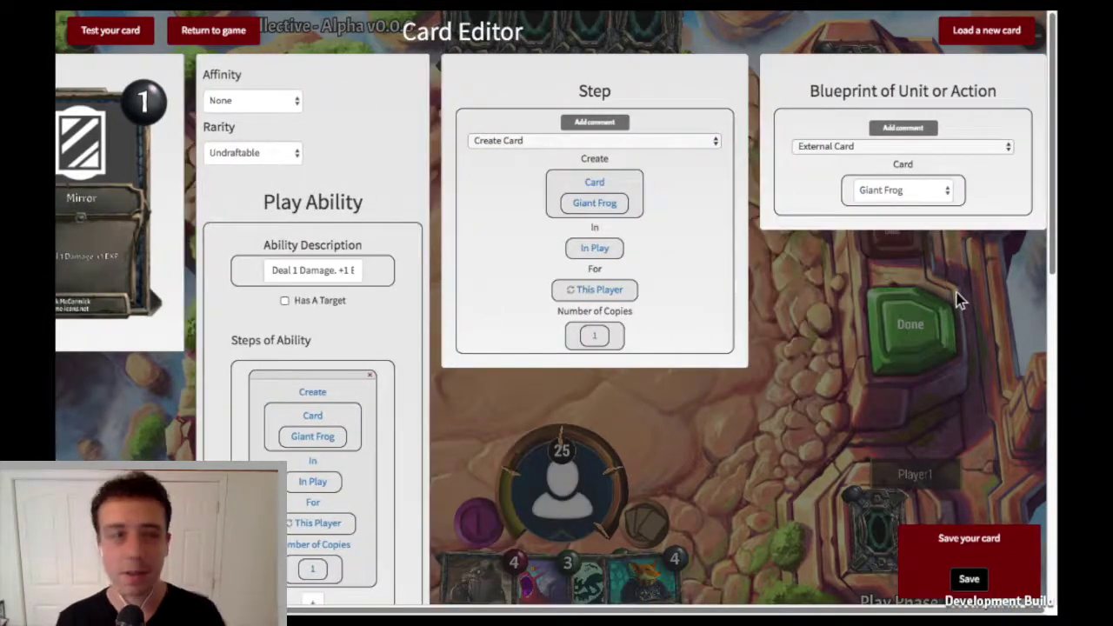
click(932, 147)
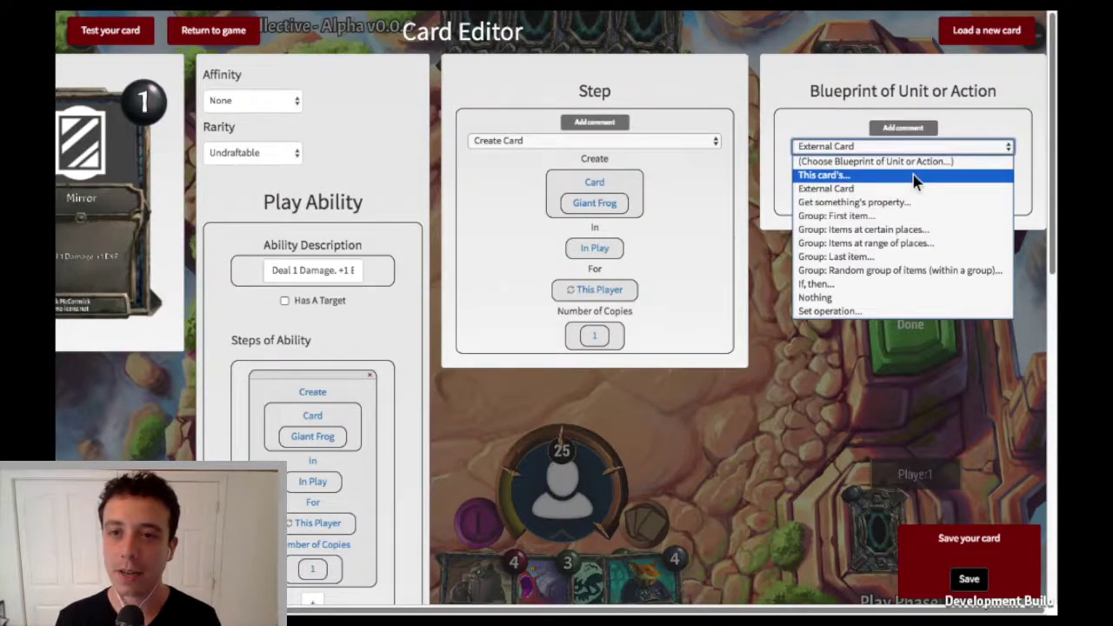
click(890, 203)
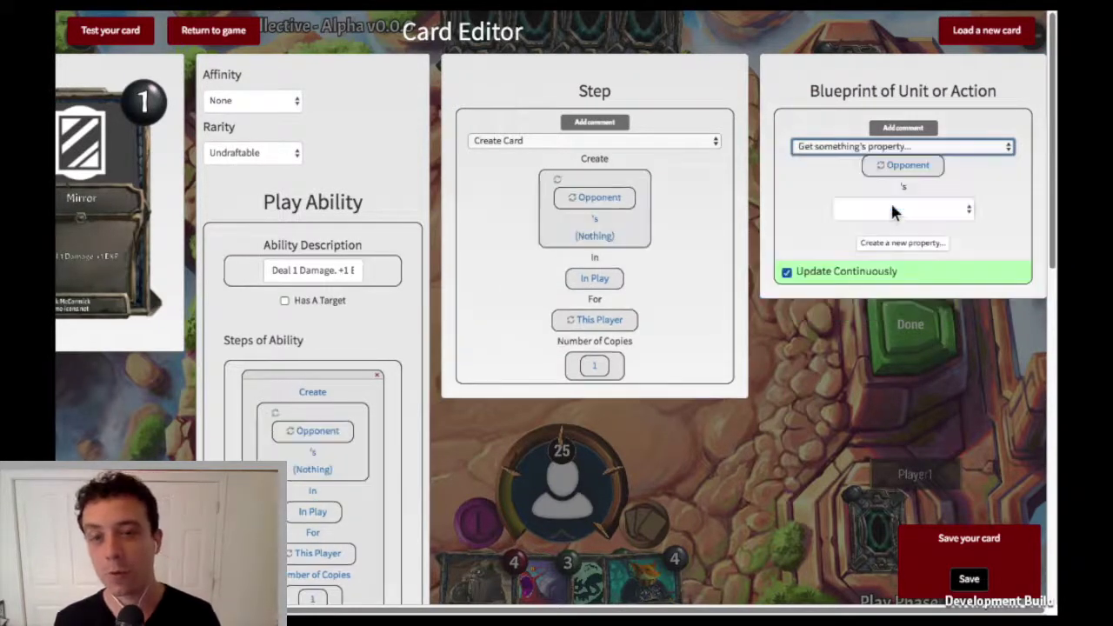
- Use This card's Last Attacker's Blueprint property as the created card's blueprint
click(892, 167)
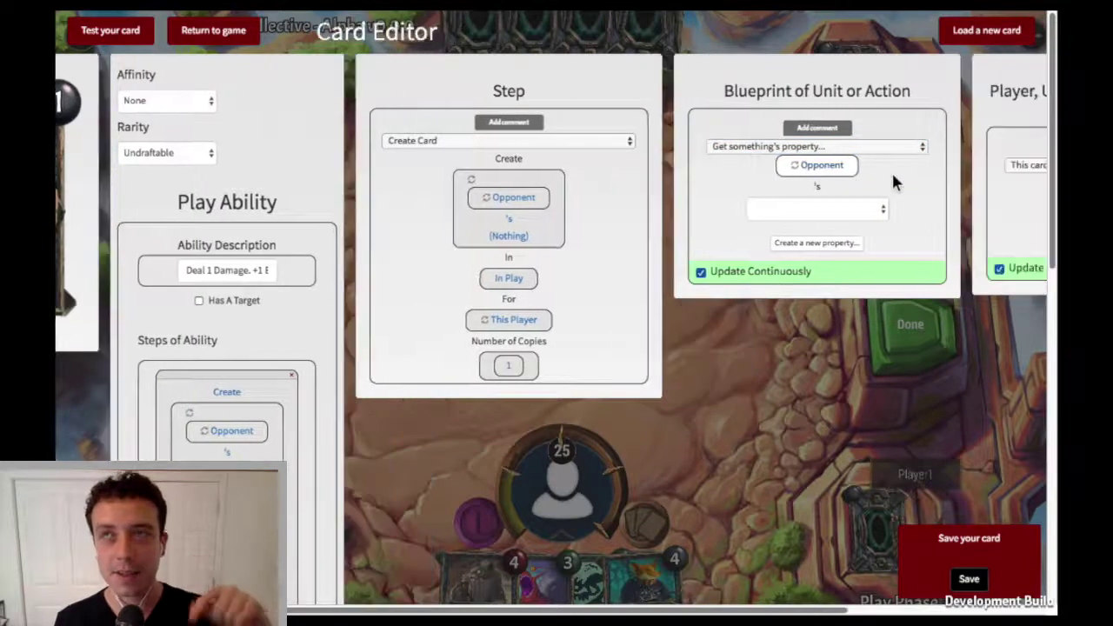
click(900, 165)
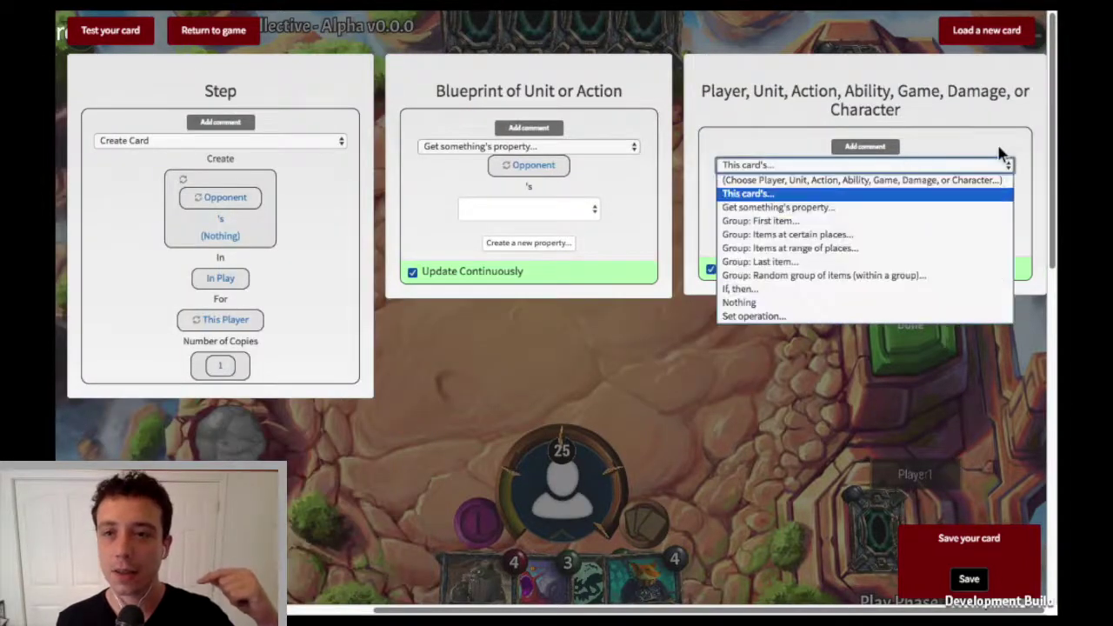
click(951, 182)
click(902, 207)
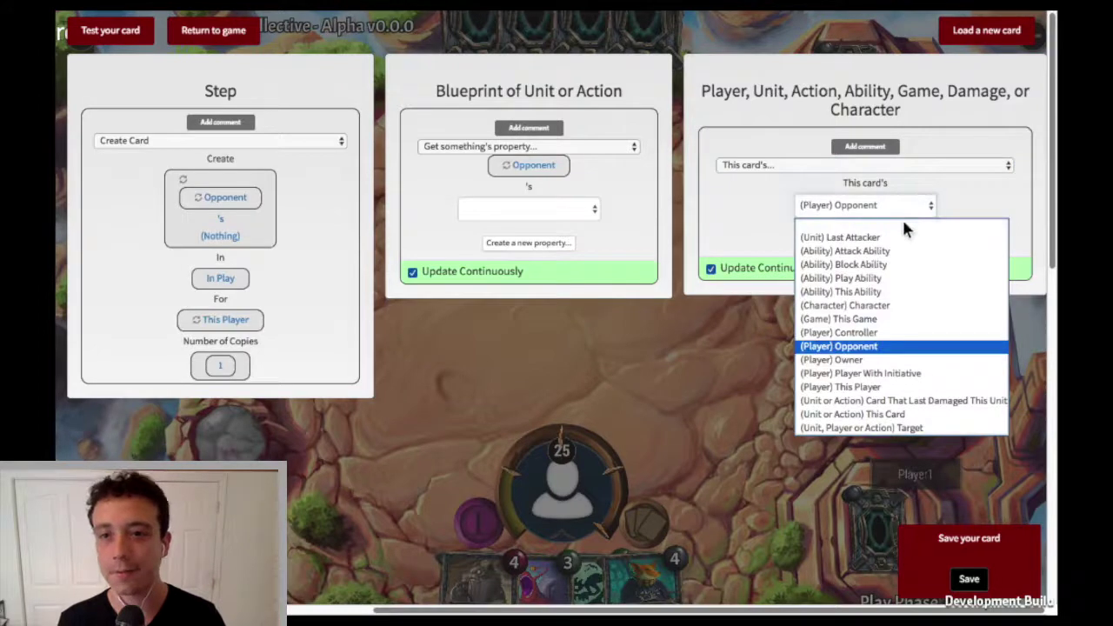
key(Return)
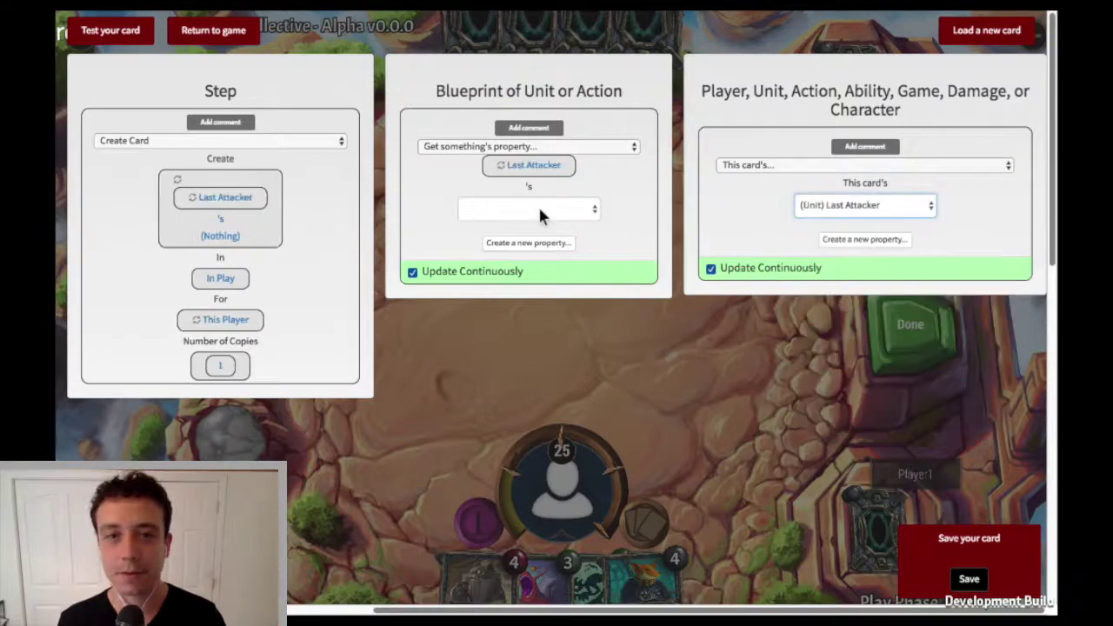
click(537, 209)
click(540, 241)
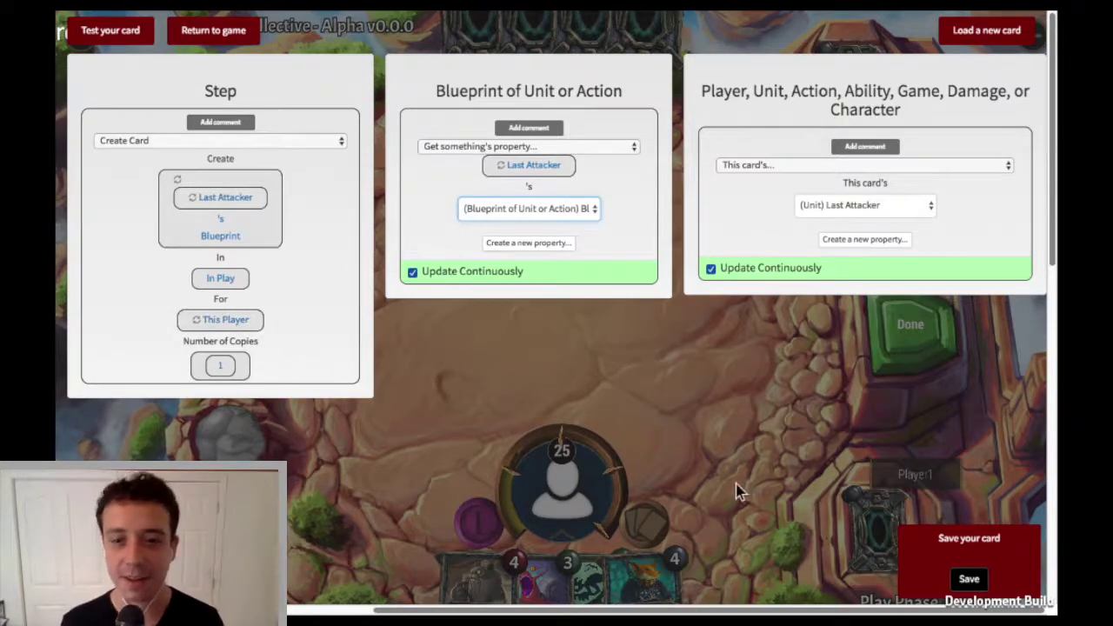
drag(739, 613, 470, 619)
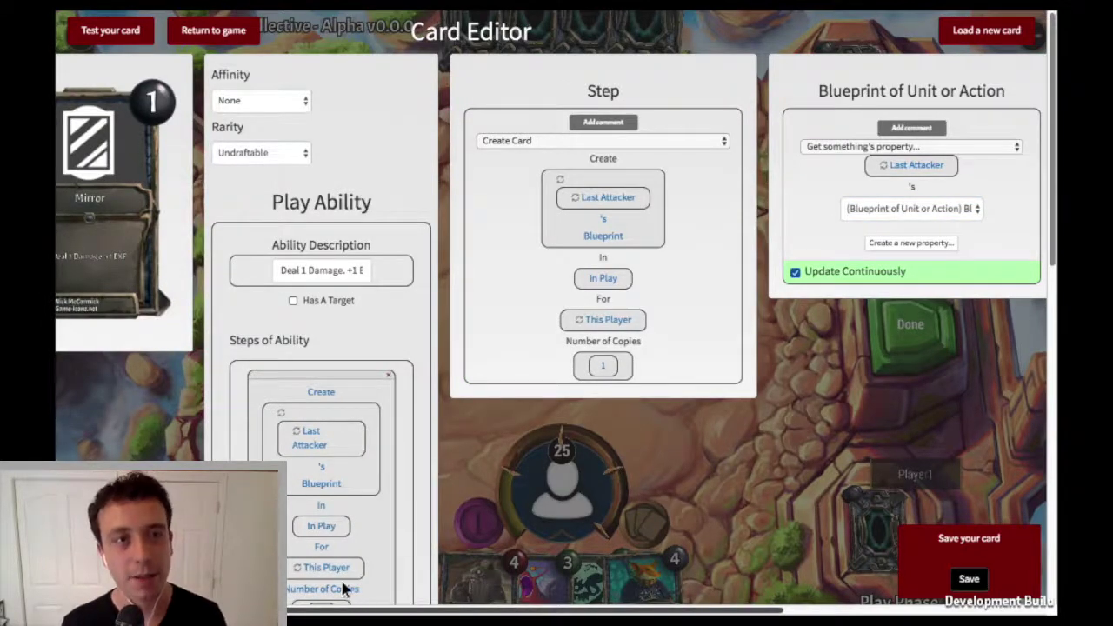
- Change the Mirror description to 'Create a copy of the most recent attacker.' and retest it in a game
scroll(342, 574, left, 3)
click(110, 32)
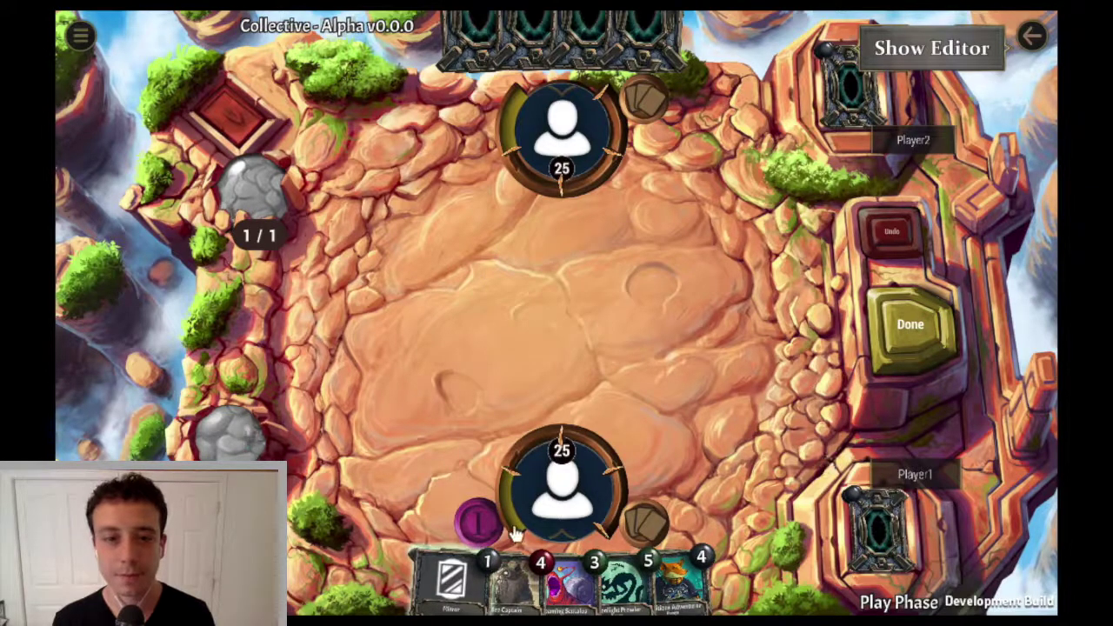
click(951, 59)
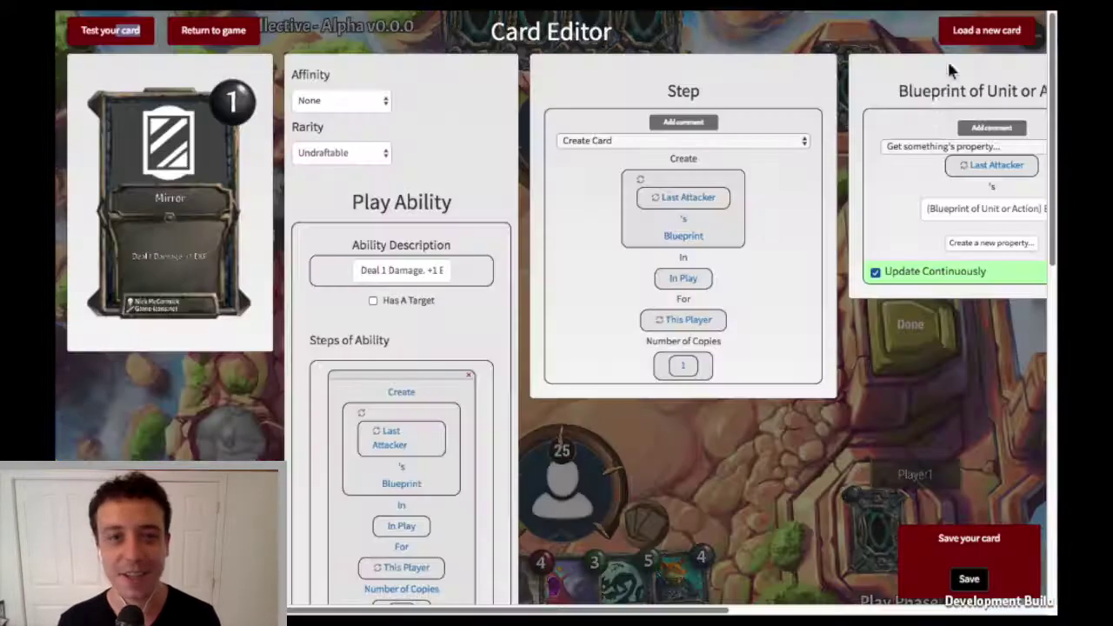
click(425, 272)
text(Create a copy of the most recent attacker.)
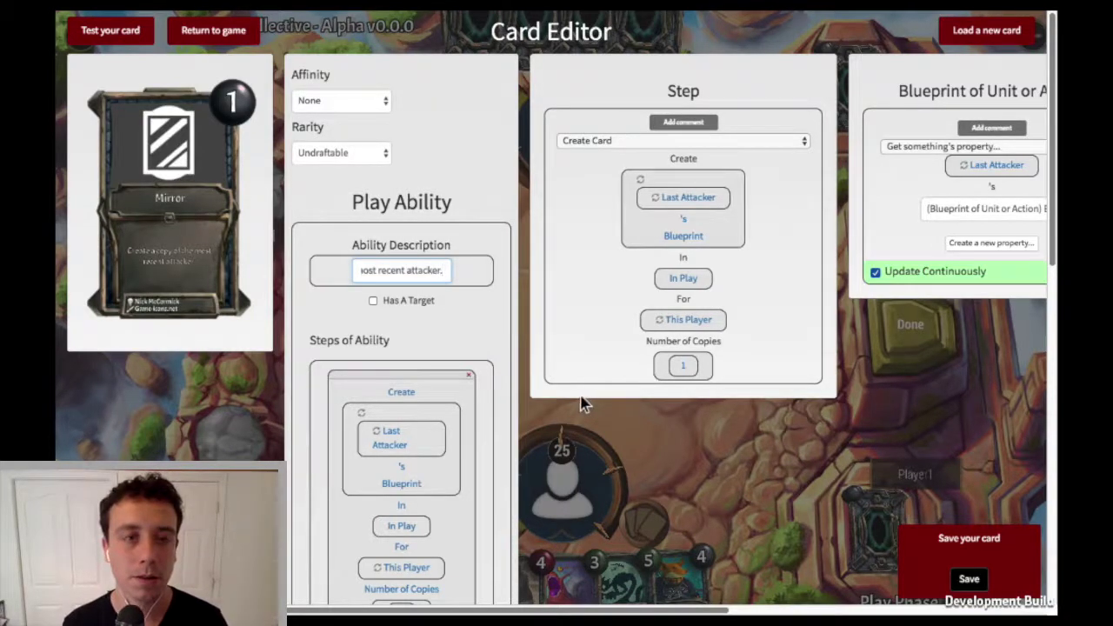
click(113, 33)
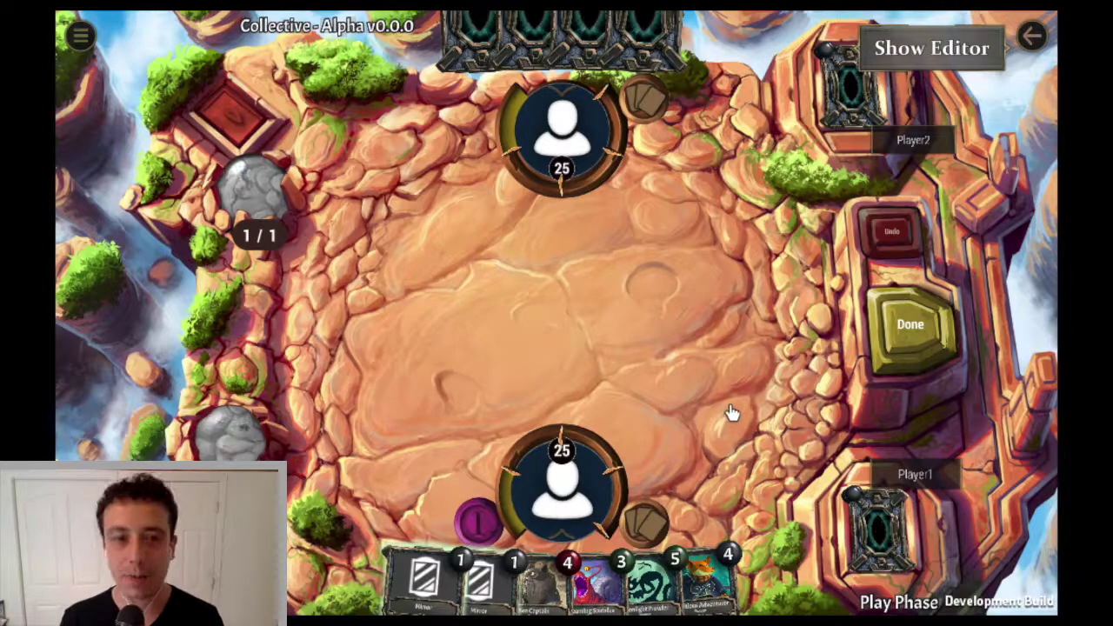
- Play one Mirror card from hand onto the board and end the turn, leaving mana at 2/2
mouse_move(429, 571)
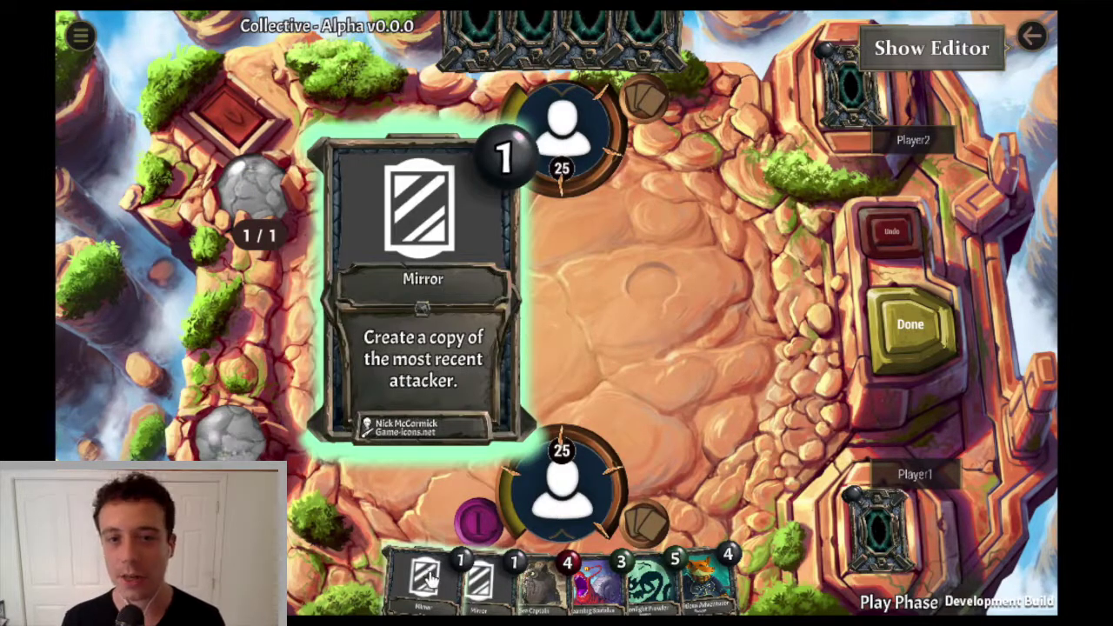
drag(424, 574, 770, 509)
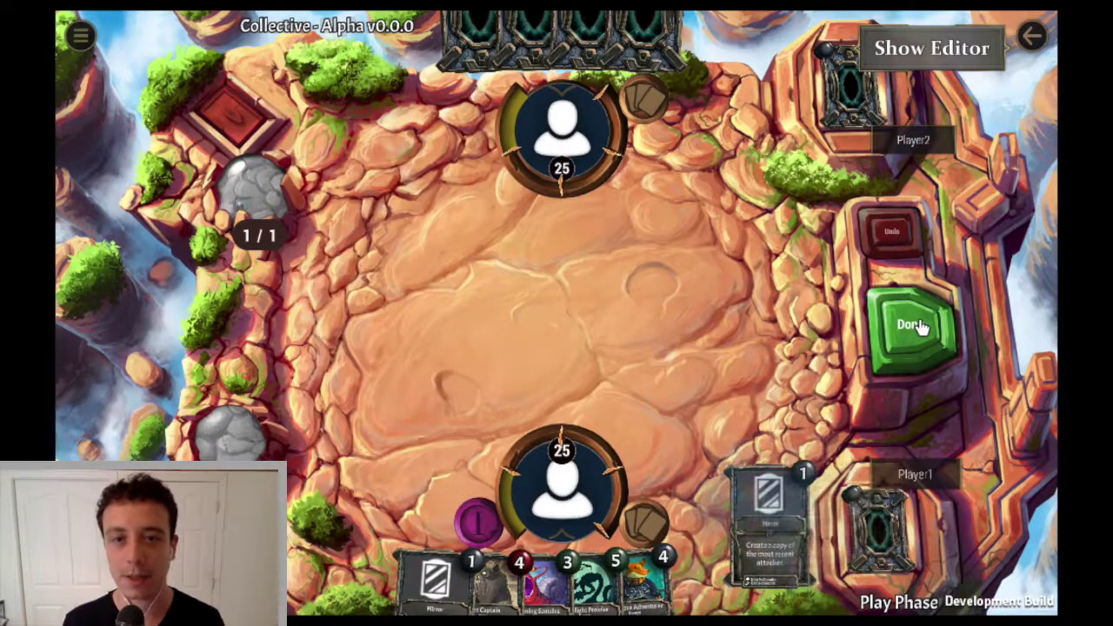
click(987, 302)
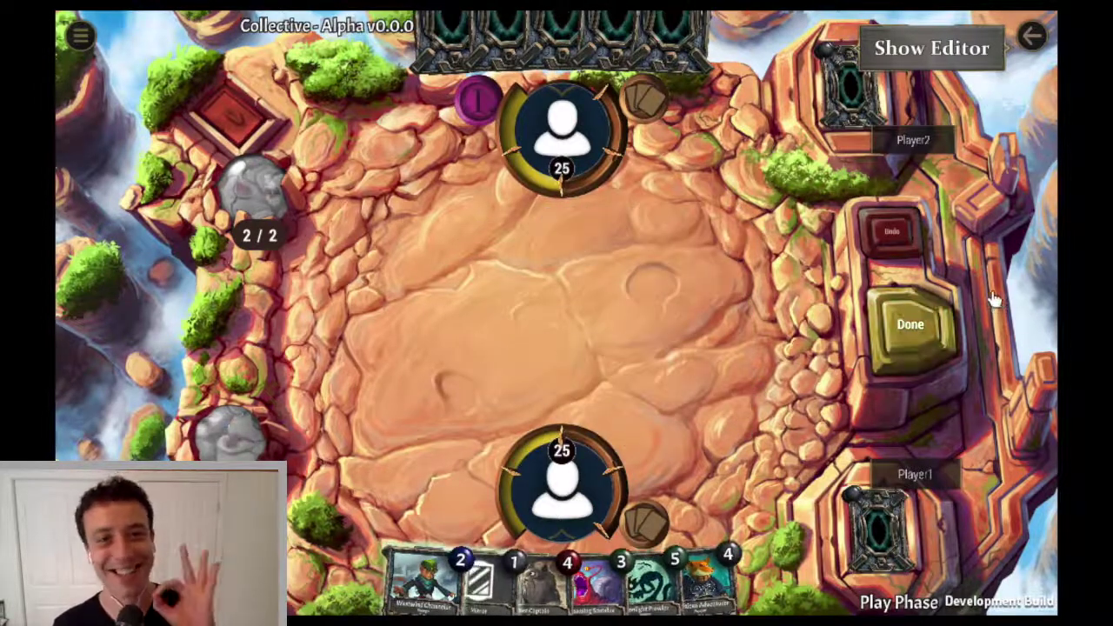
- Add another Mirror to hand, play Westwind Channeler, and attack, bringing both heroes to 24 health
click(917, 47)
click(130, 38)
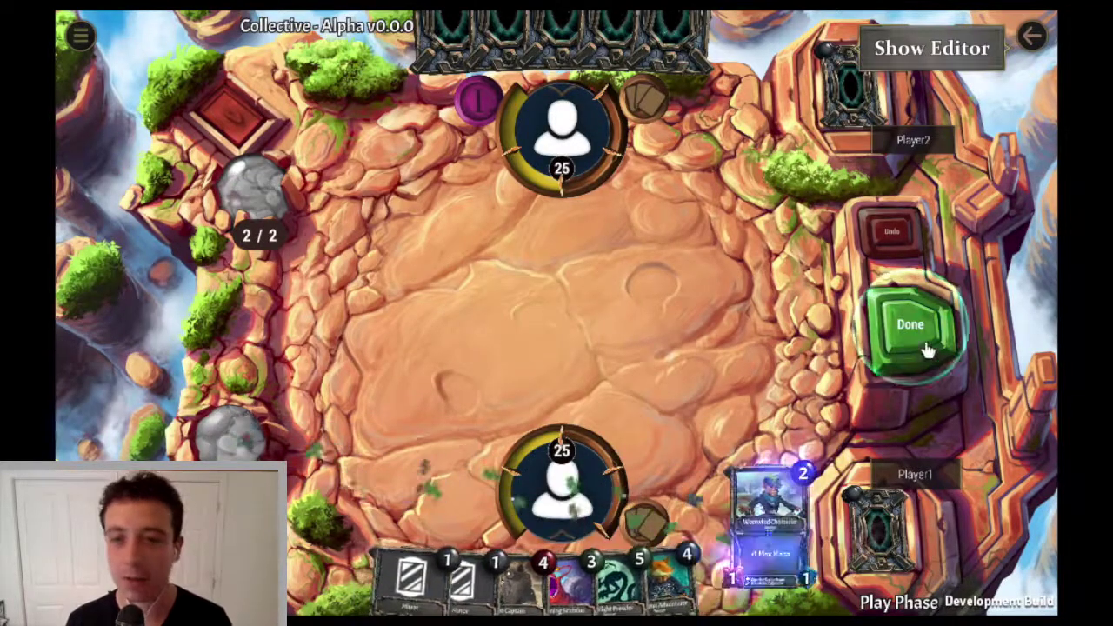
click(927, 347)
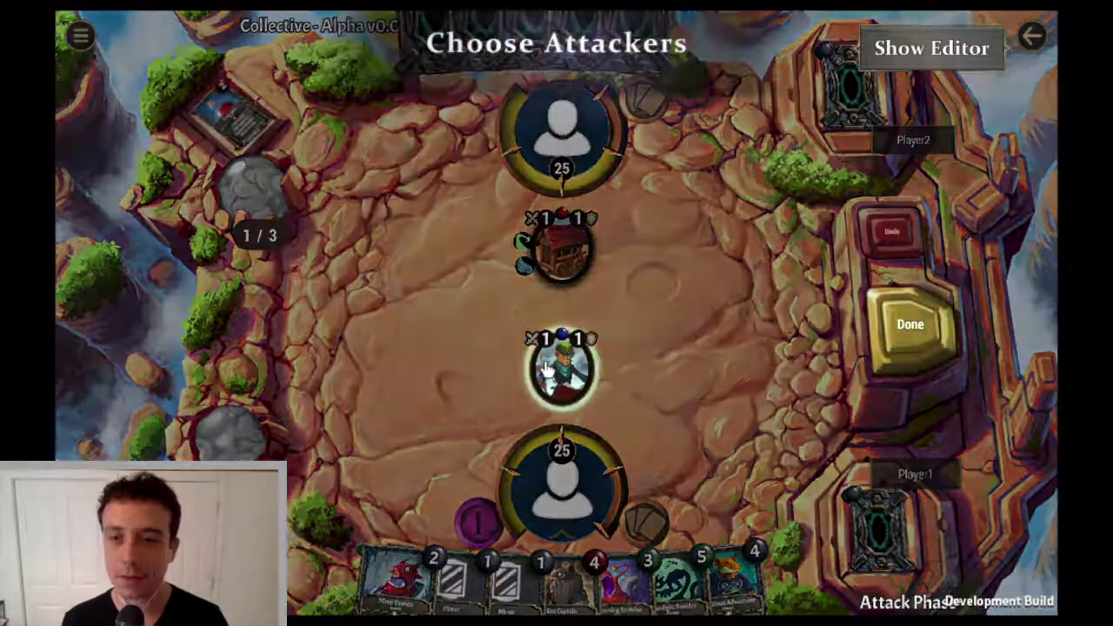
click(546, 369)
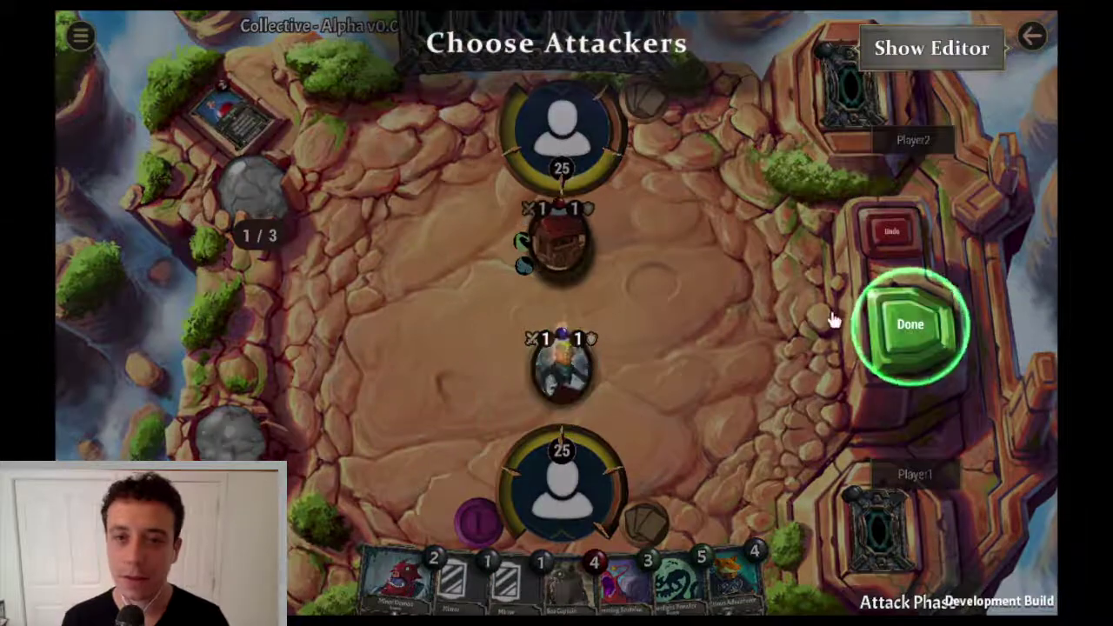
click(904, 328)
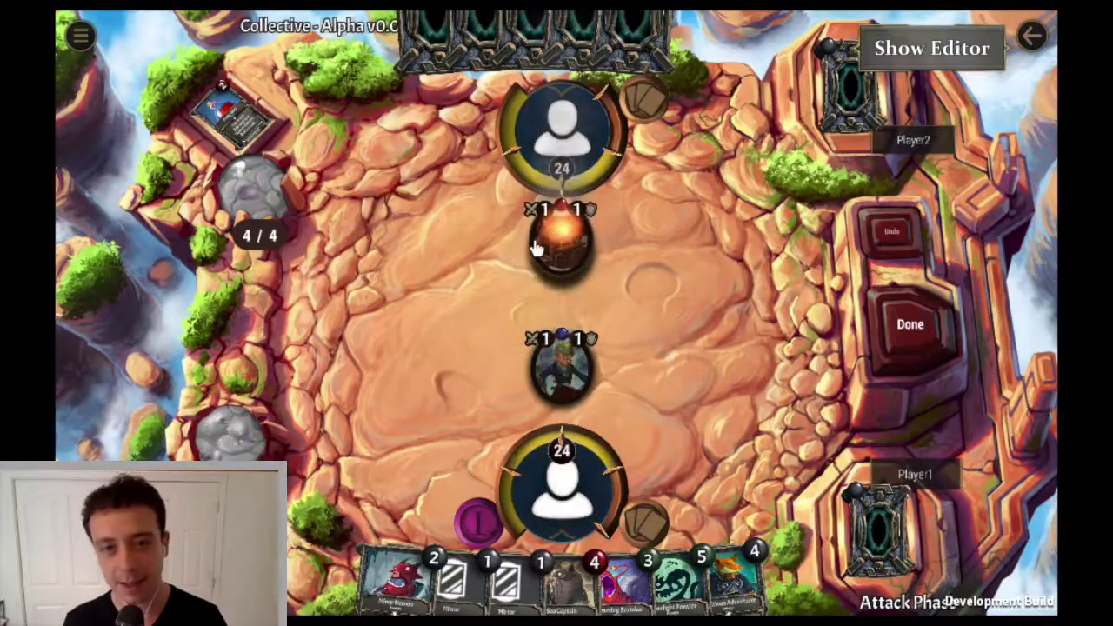
- Play a second Mirror card after the attack and end the turn
mouse_move(538, 238)
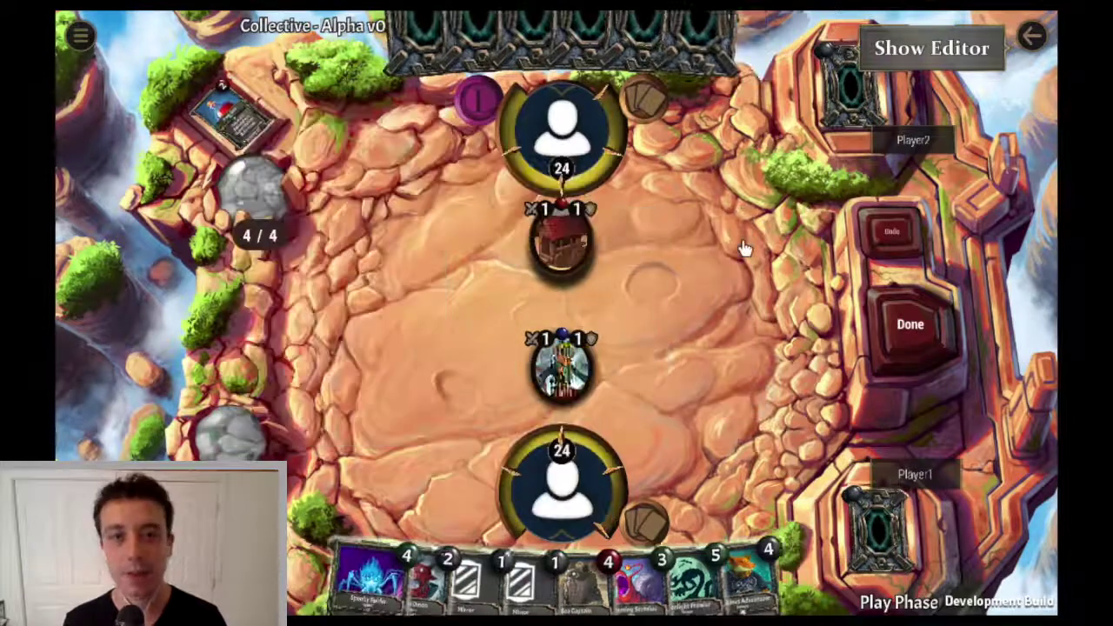
click(503, 604)
click(904, 355)
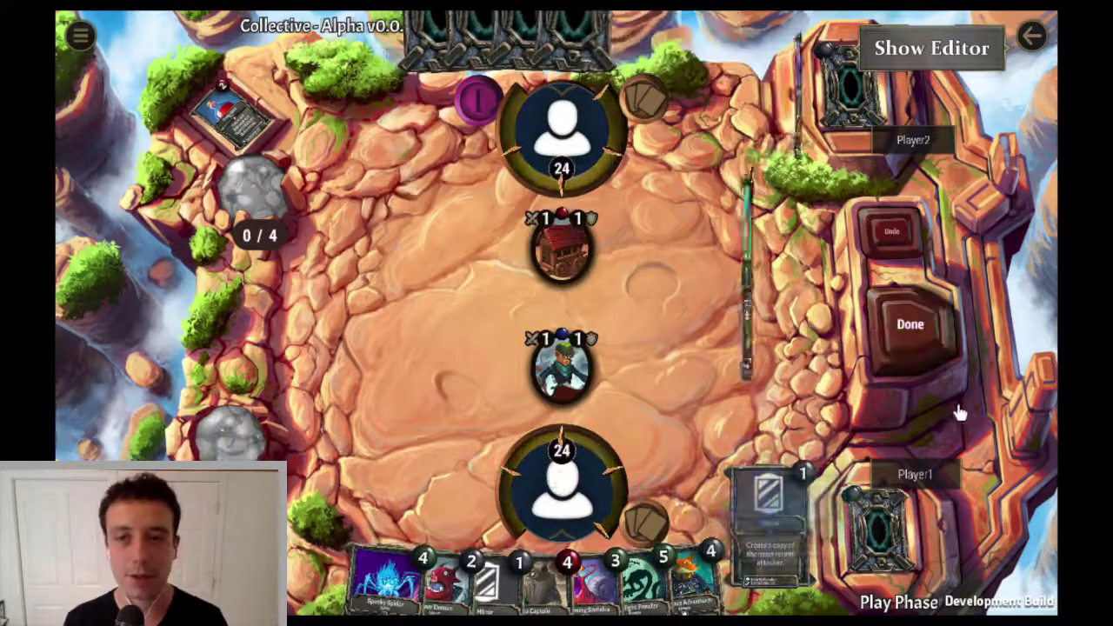